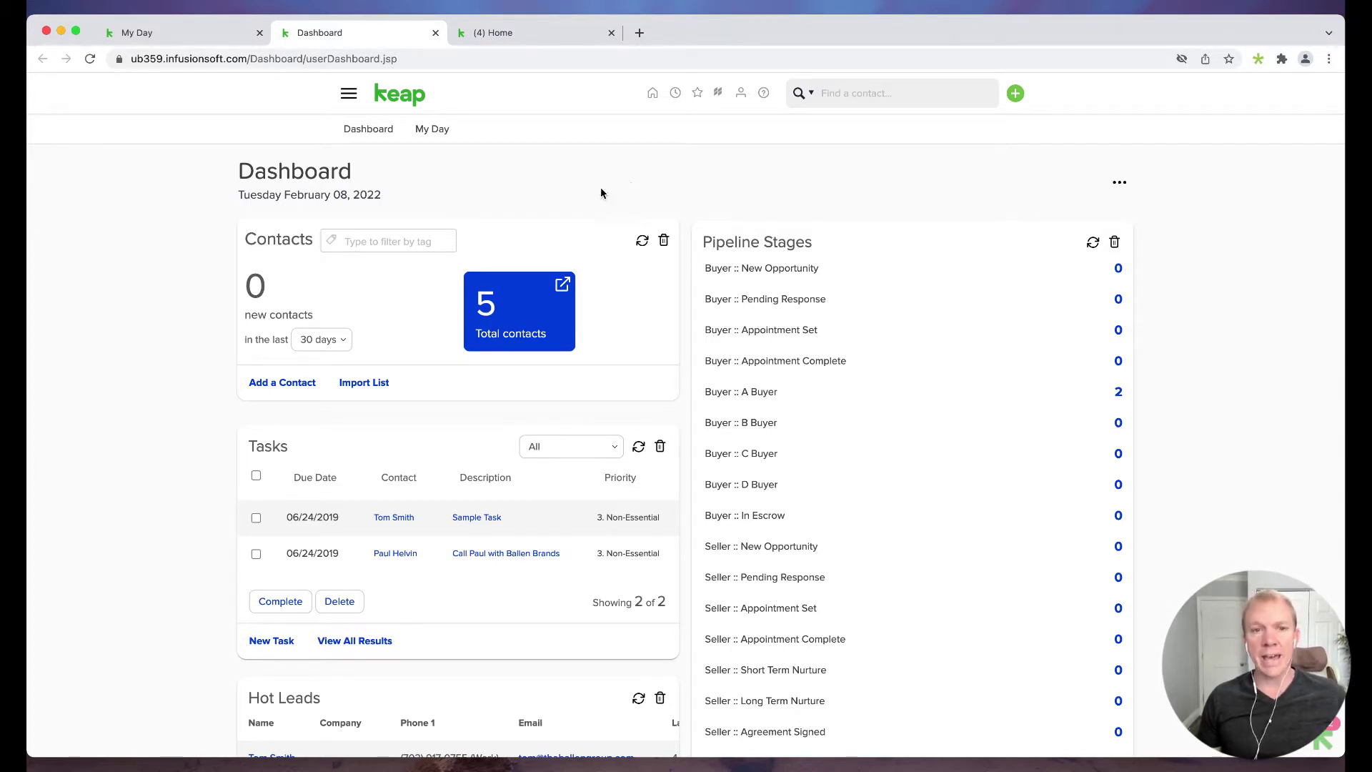
Step: Go to CRM Settings > Tags, browse the 354-tag list, and start a new tag
{"action": "left_click", "coordinate": [349, 93]}
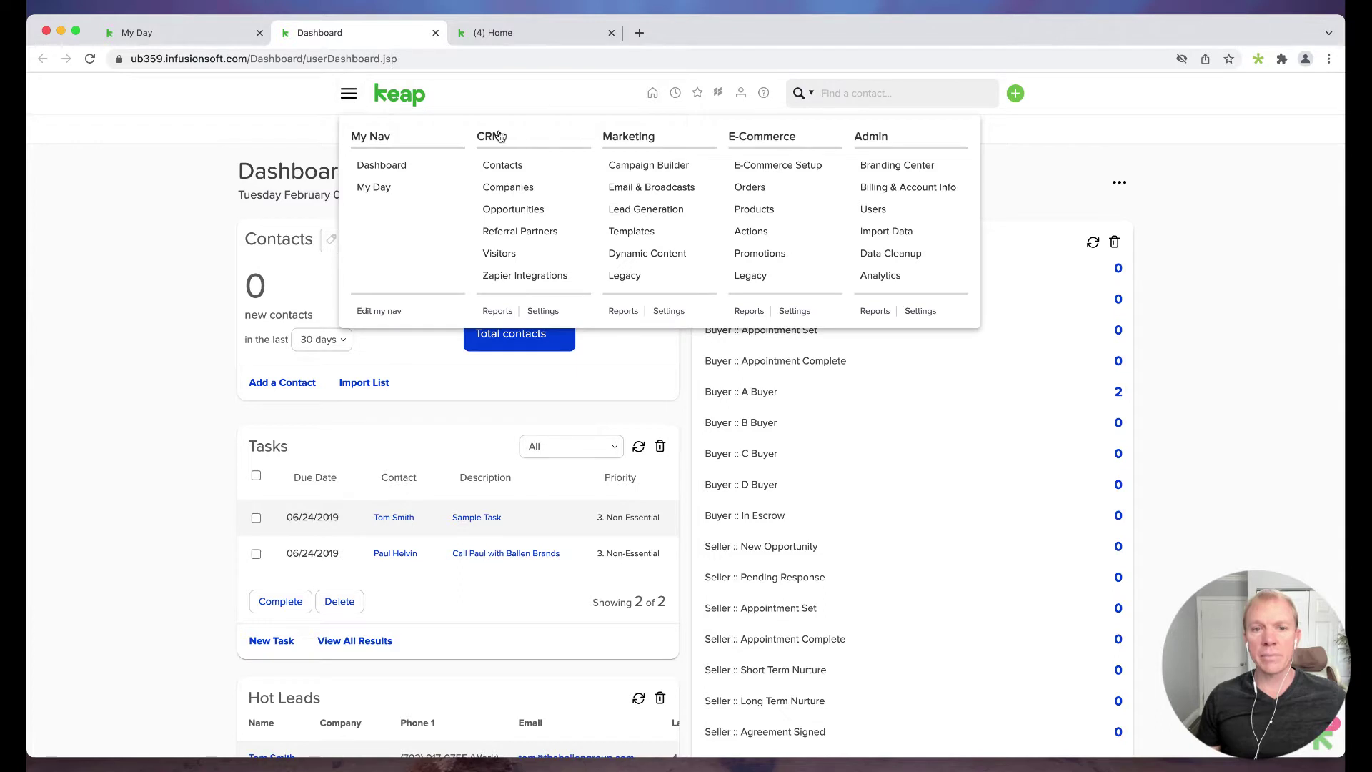
{"action": "left_click", "coordinate": [545, 314]}
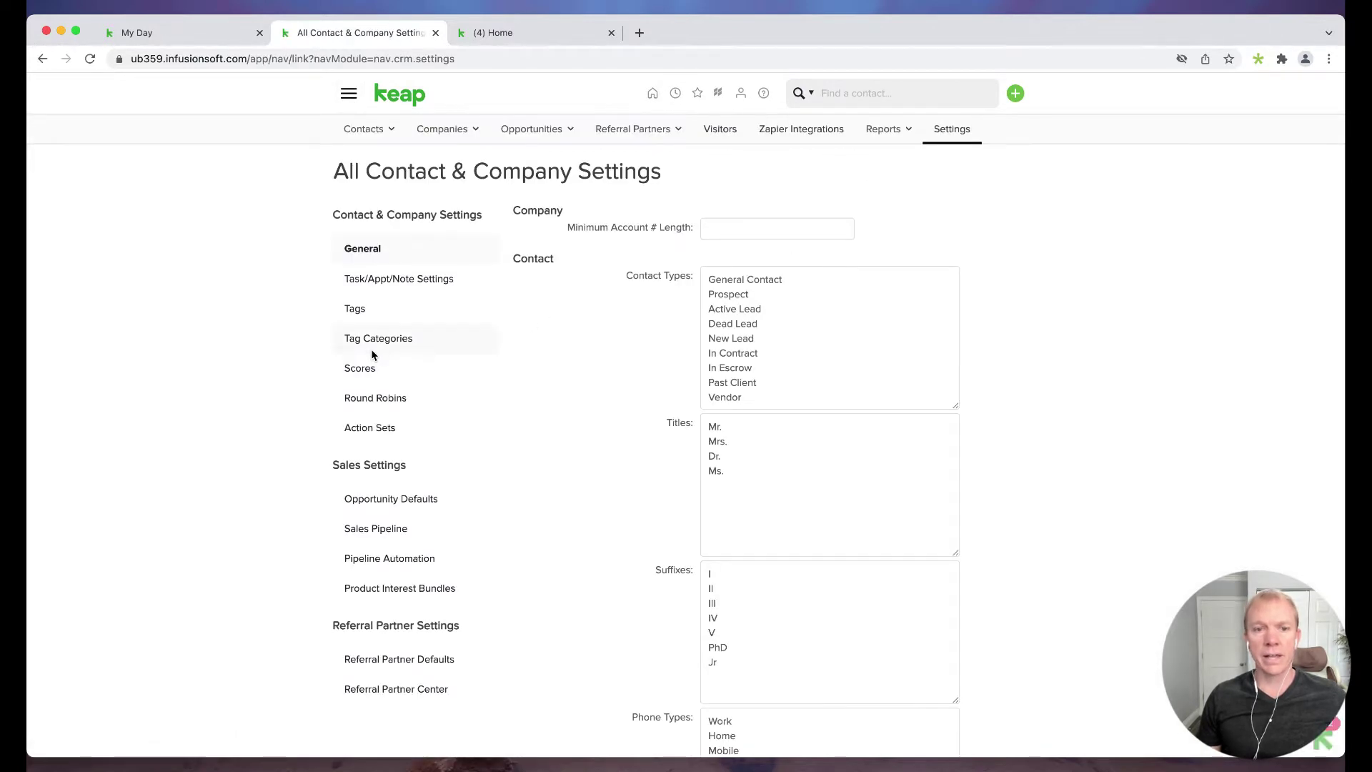
{"action": "left_click", "coordinate": [355, 309]}
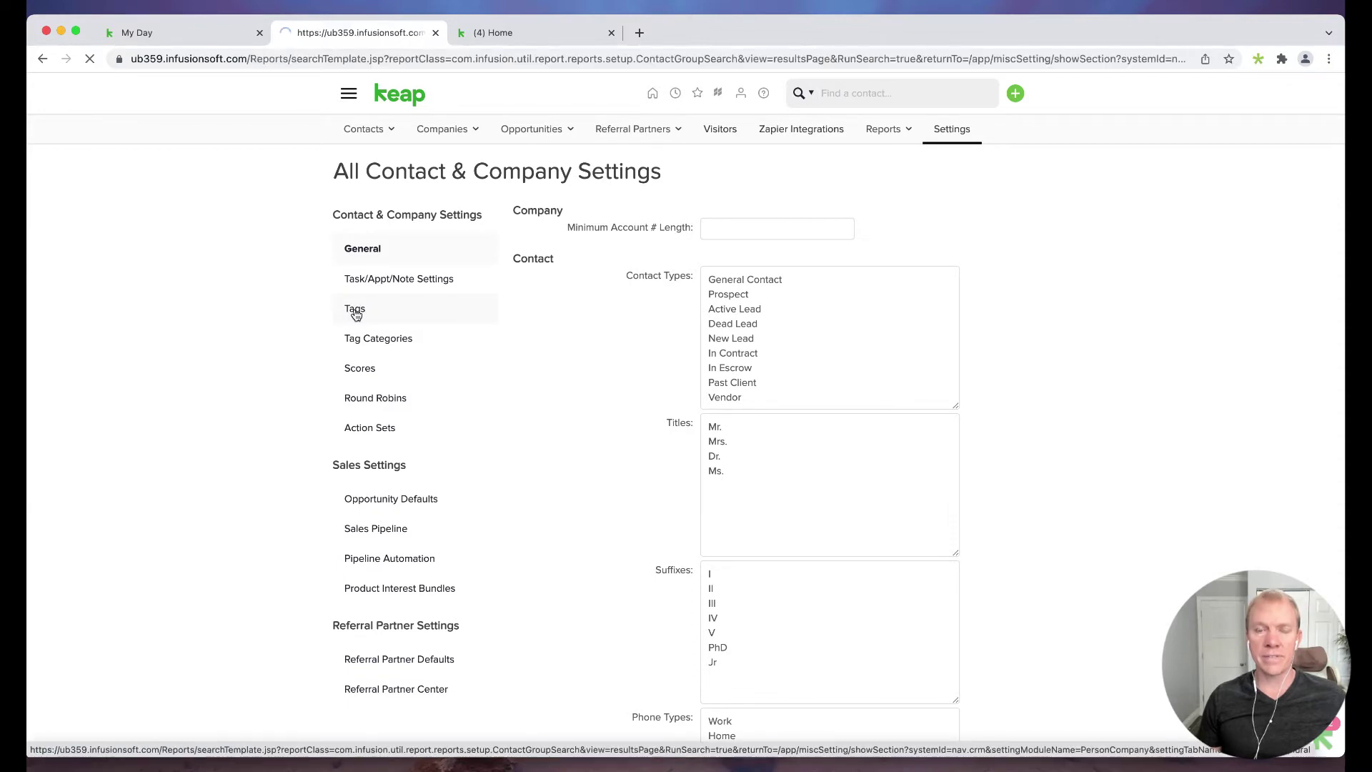
{"action": "scroll", "coordinate": [590, 366], "scroll_direction": "down", "scroll_amount": 4}
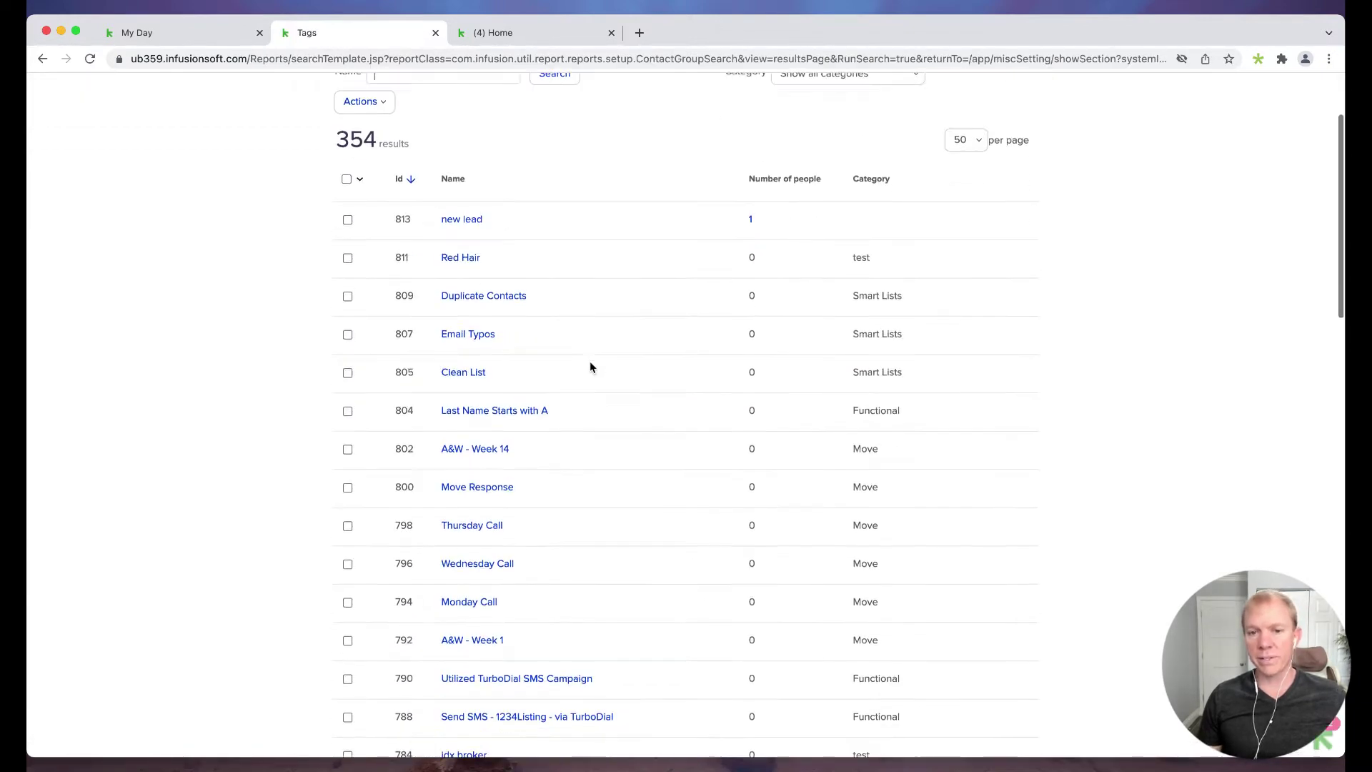
{"action": "scroll", "coordinate": [590, 366], "scroll_direction": "down", "scroll_amount": 15}
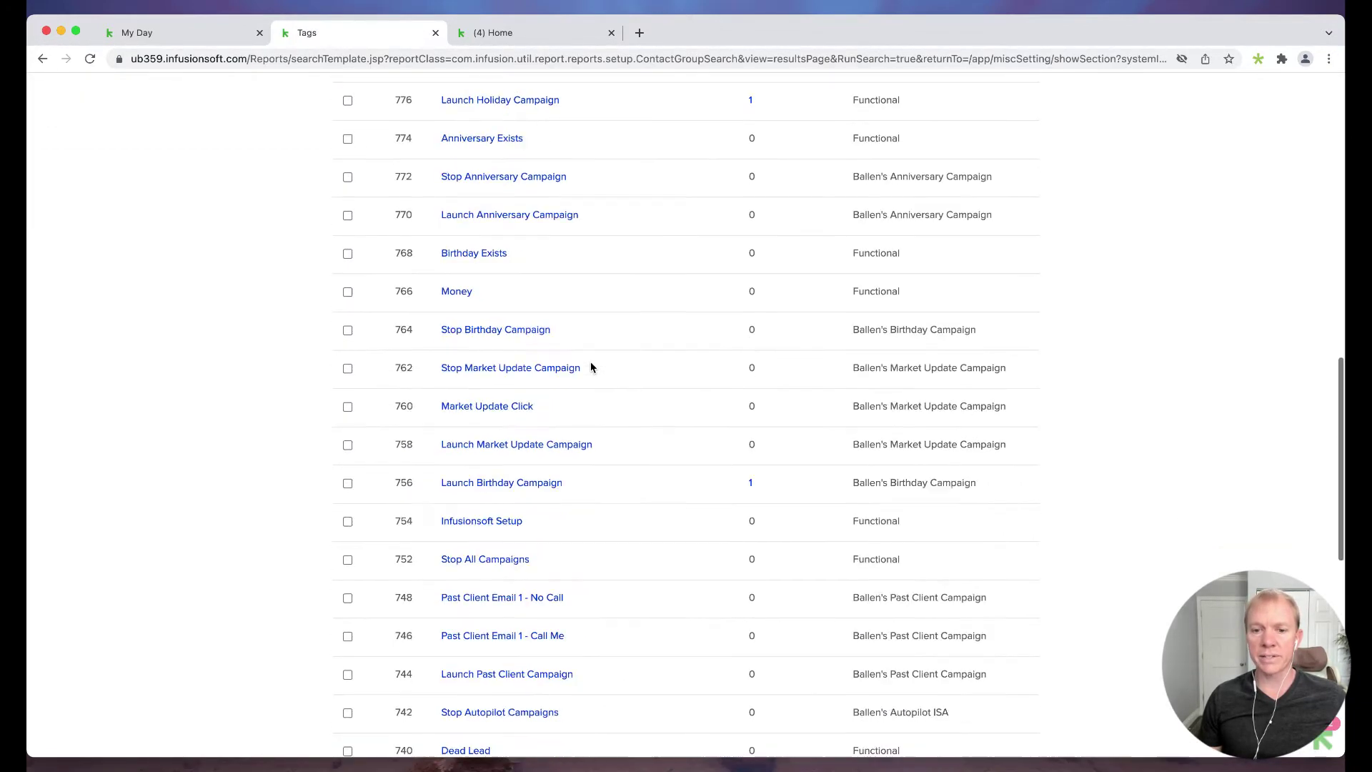
{"action": "scroll", "coordinate": [591, 366], "scroll_direction": "down", "scroll_amount": 4}
{"action": "scroll", "coordinate": [590, 366], "scroll_direction": "up", "scroll_amount": 15}
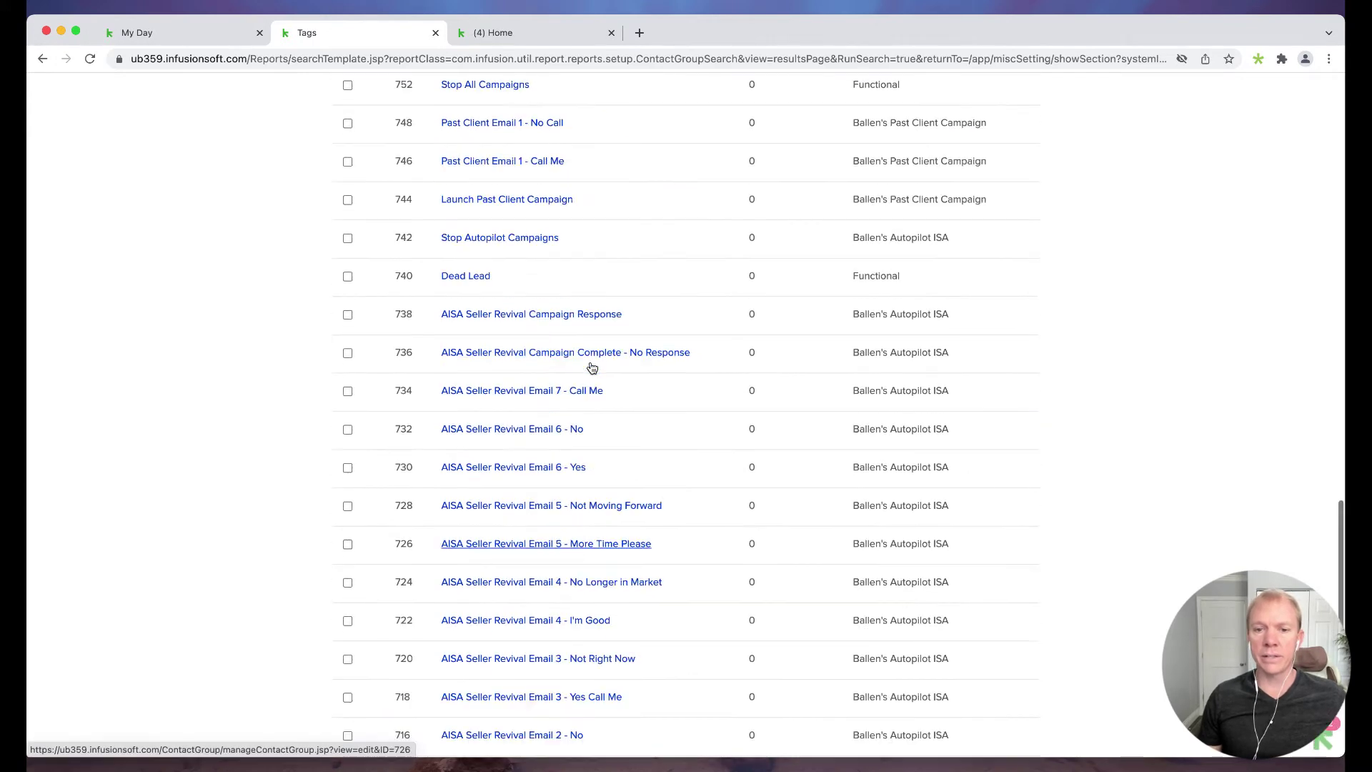
{"action": "scroll", "coordinate": [591, 367], "scroll_direction": "up", "scroll_amount": 7}
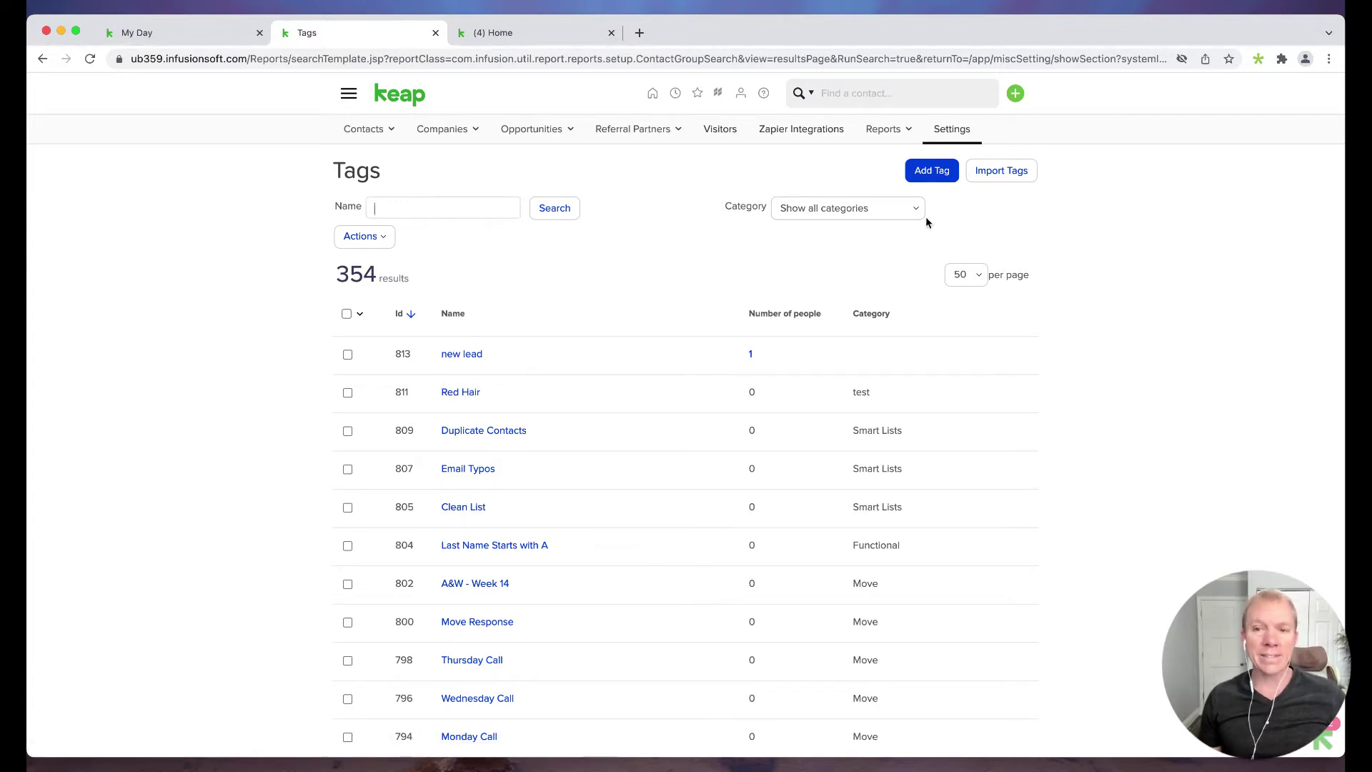
{"action": "left_click", "coordinate": [933, 176]}
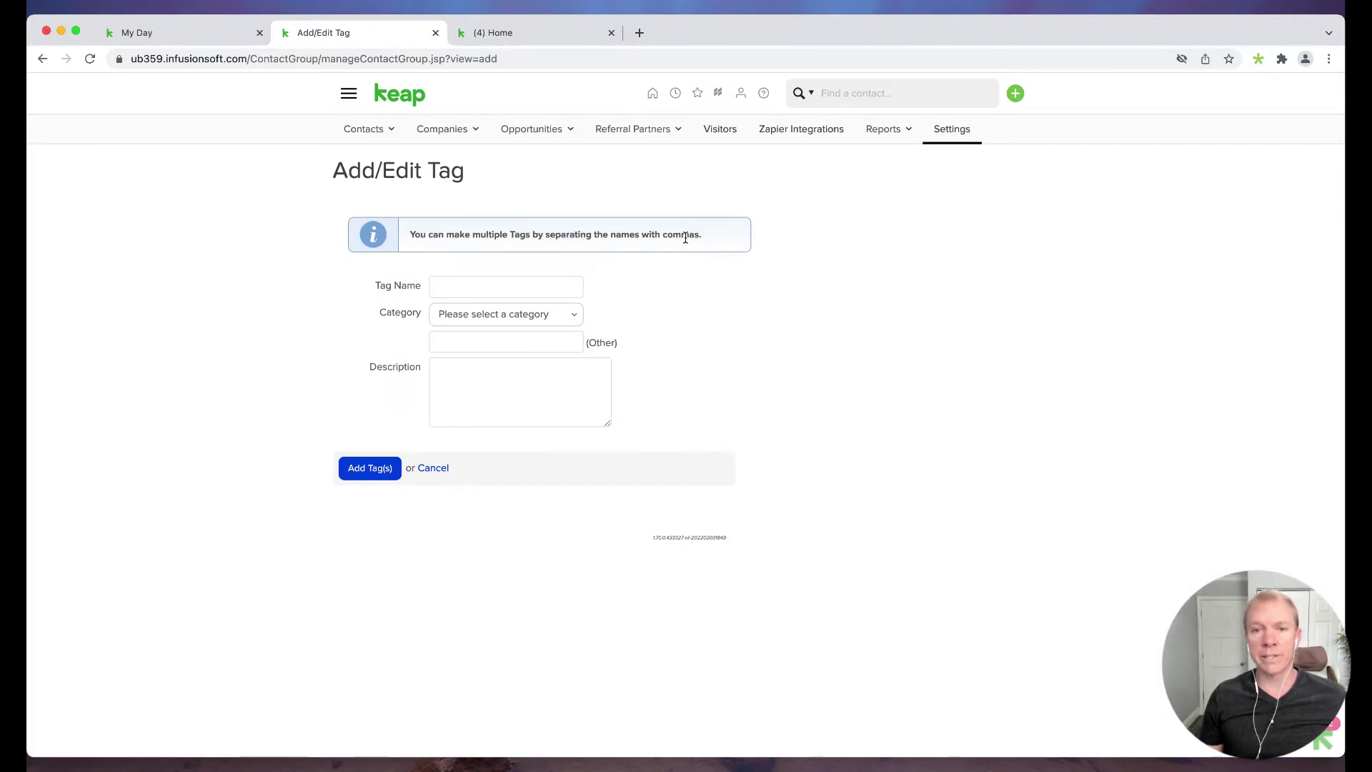
Step: Enter 'Cold, Warm, Hot' as tag names with no category, save them, and open Red Hair
{"action": "left_click", "coordinate": [502, 289]}
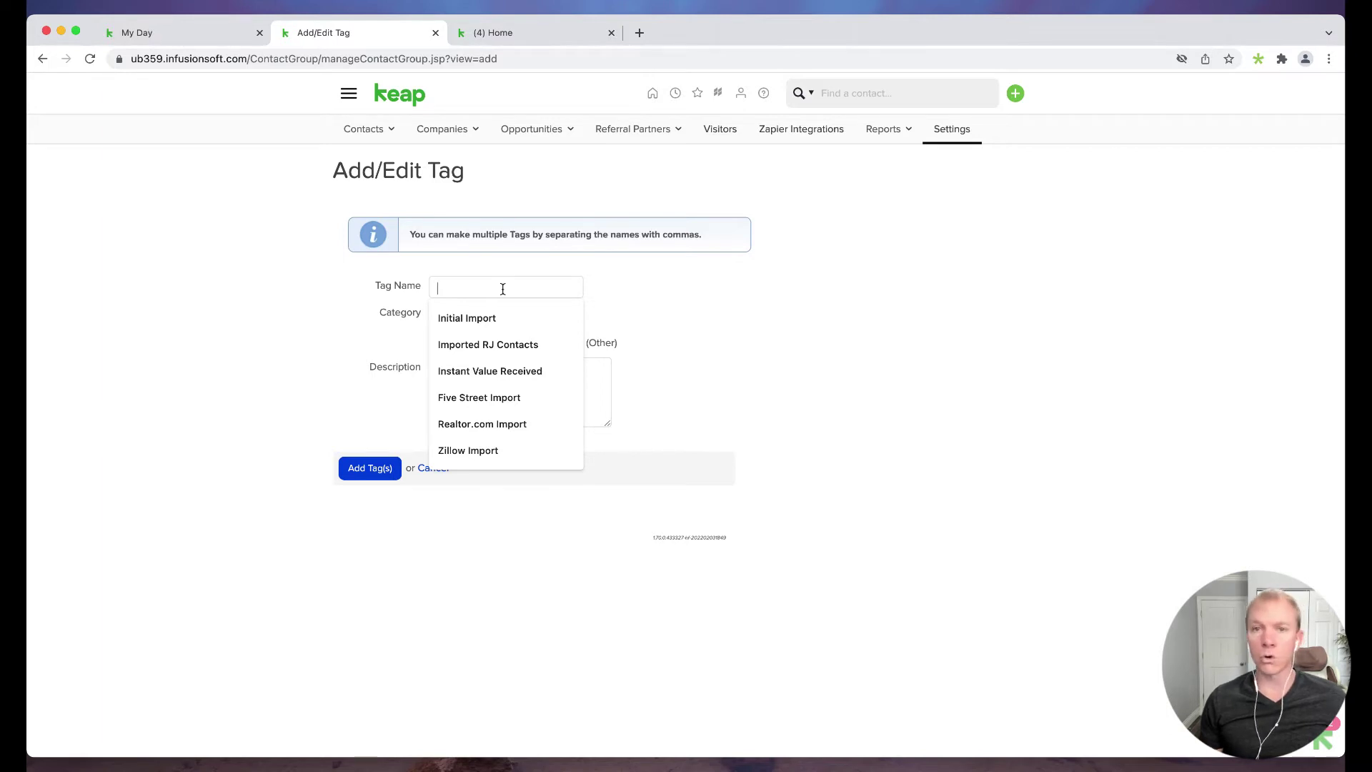
{"action": "type", "text": "Co"}
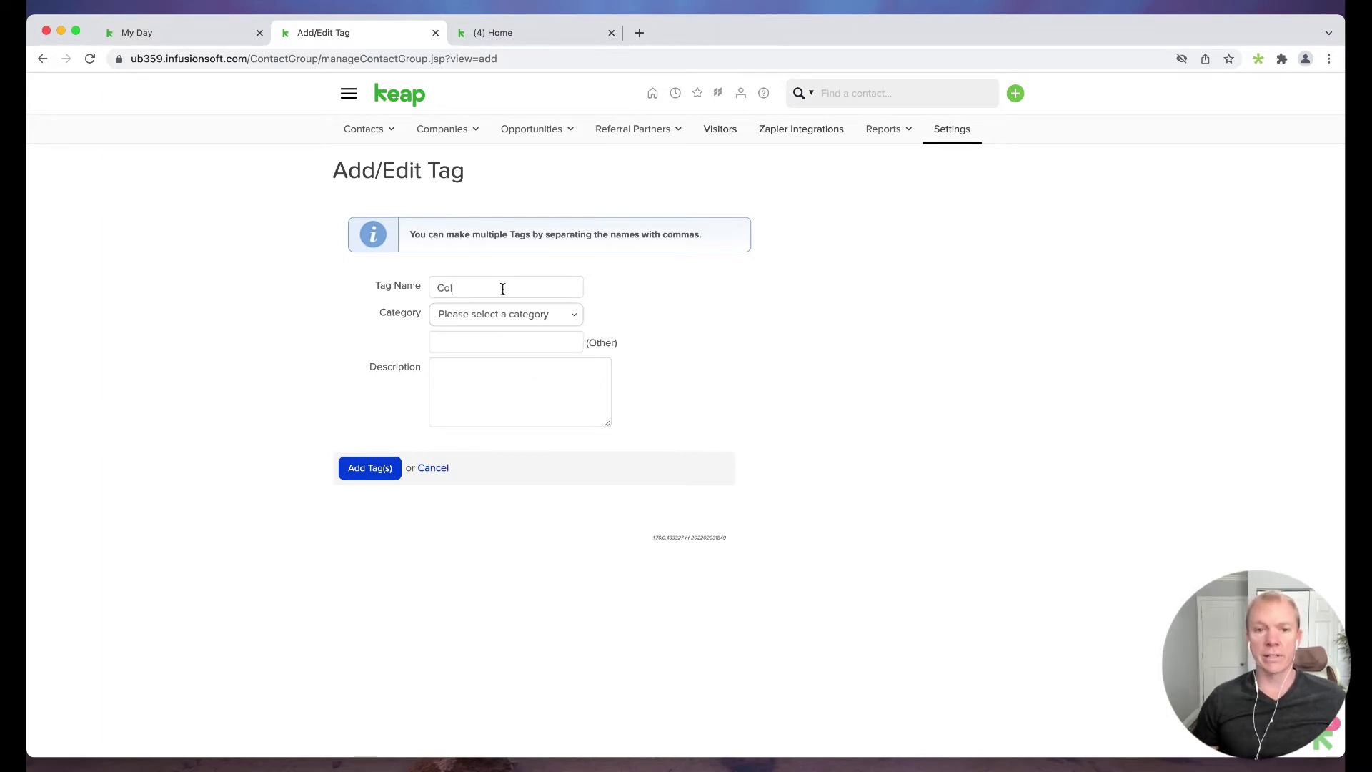
{"action": "type", "text": "ld,Wa"}
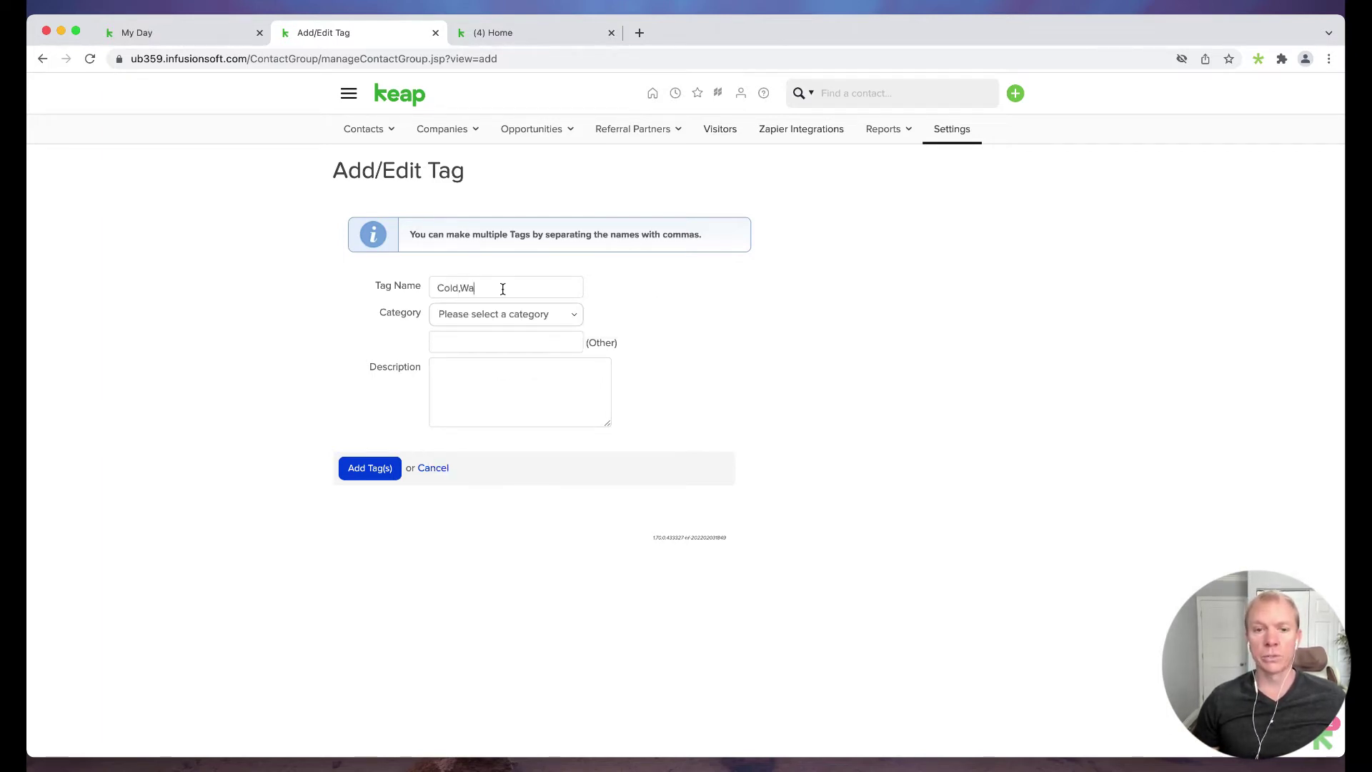
{"action": "type", "text": "rm, Hot"}
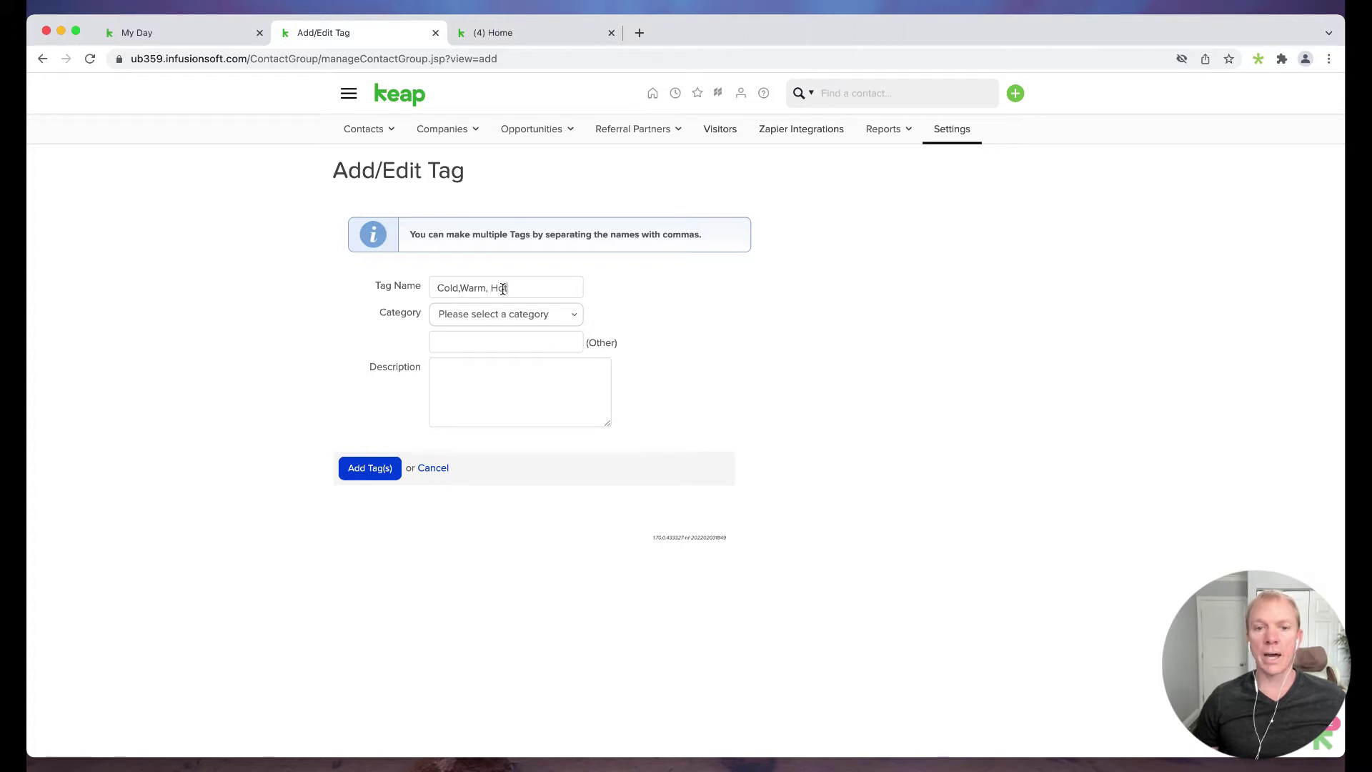
{"action": "left_click", "coordinate": [464, 289]}
{"action": "left_click", "coordinate": [500, 318]}
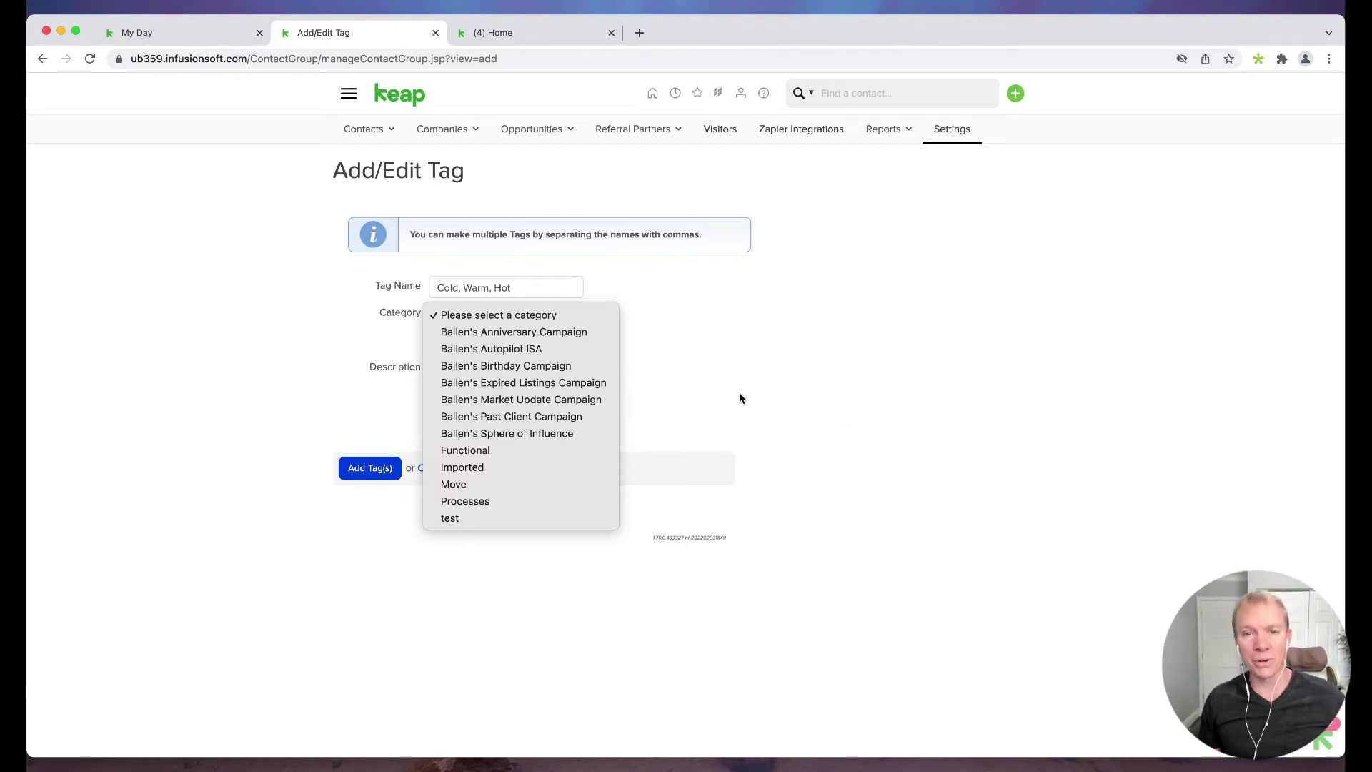
{"action": "left_click", "coordinate": [761, 389]}
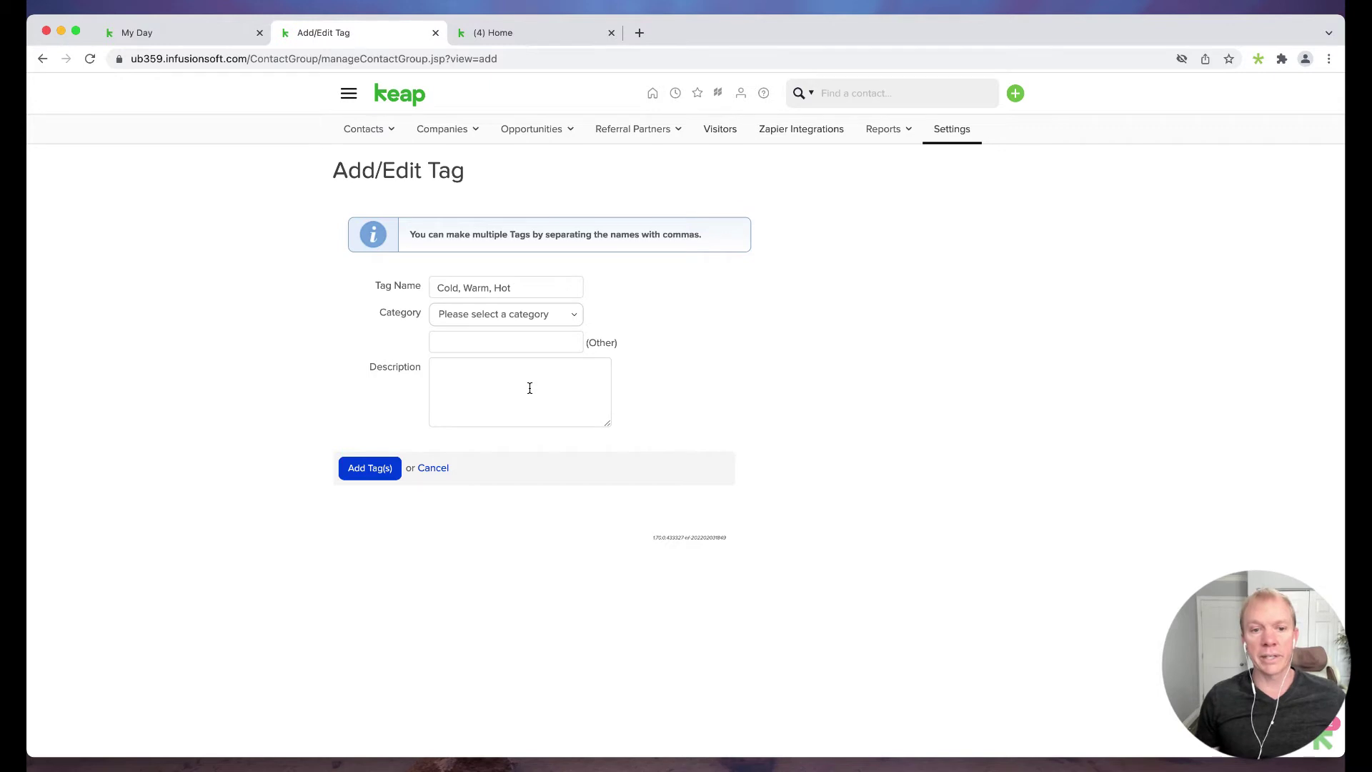
{"action": "left_click", "coordinate": [369, 468]}
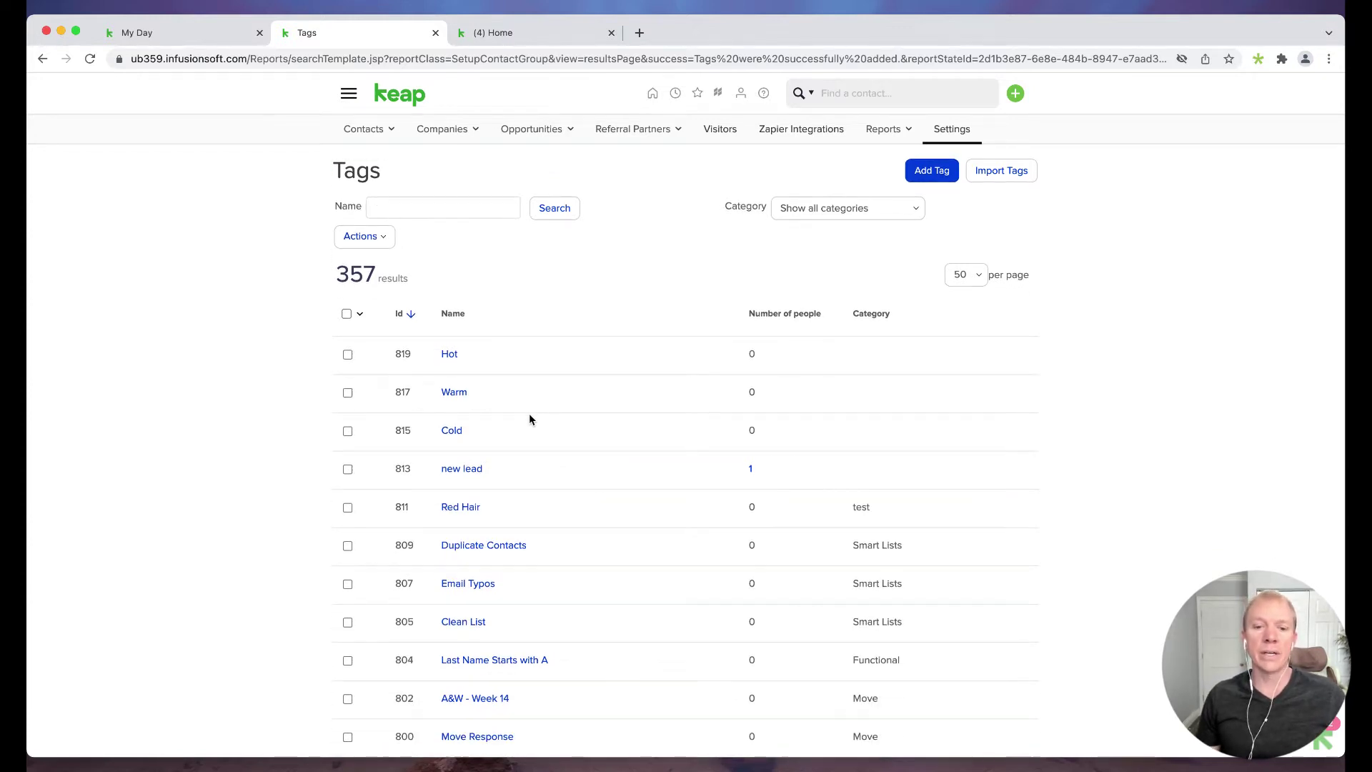
{"action": "left_click", "coordinate": [459, 508]}
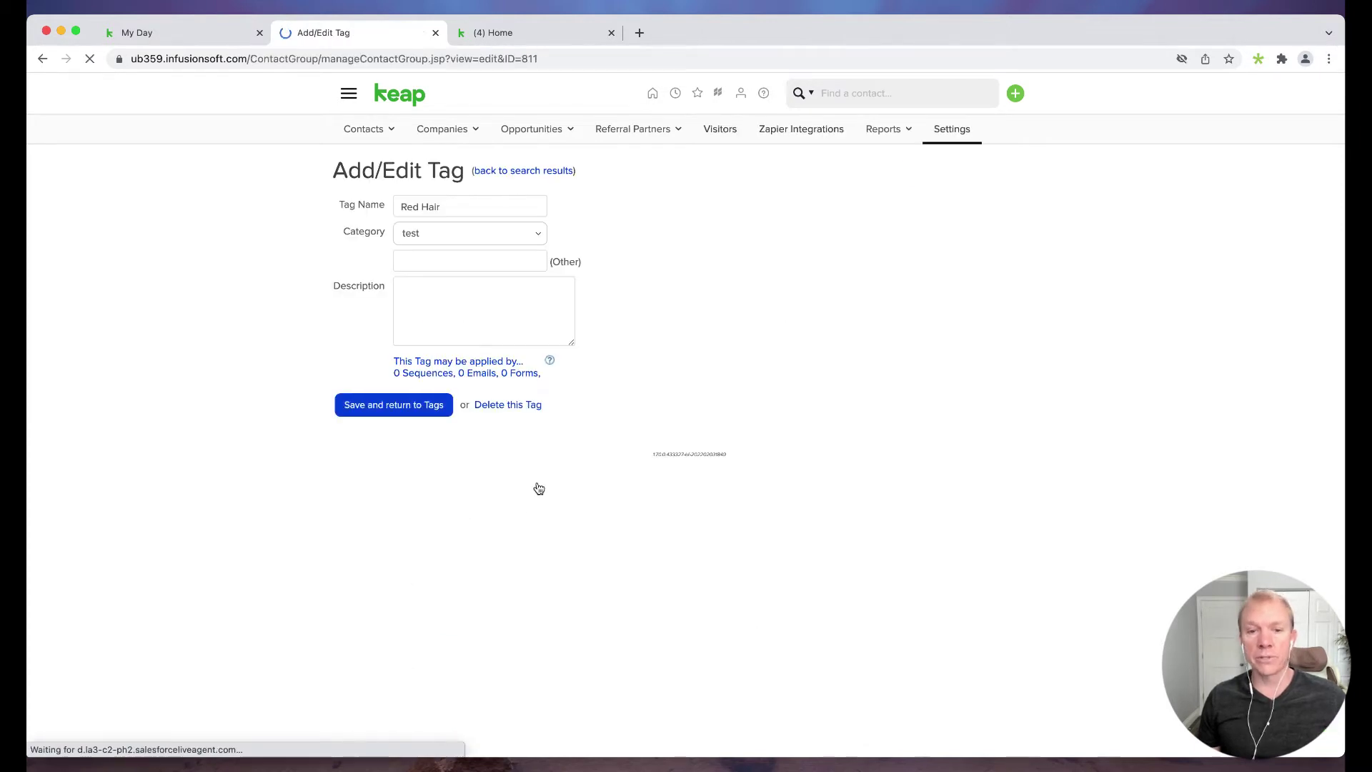
Step: Delete the Red Hair tag, confirm, and check the list now shows 356 tags
{"action": "left_click", "coordinate": [501, 406]}
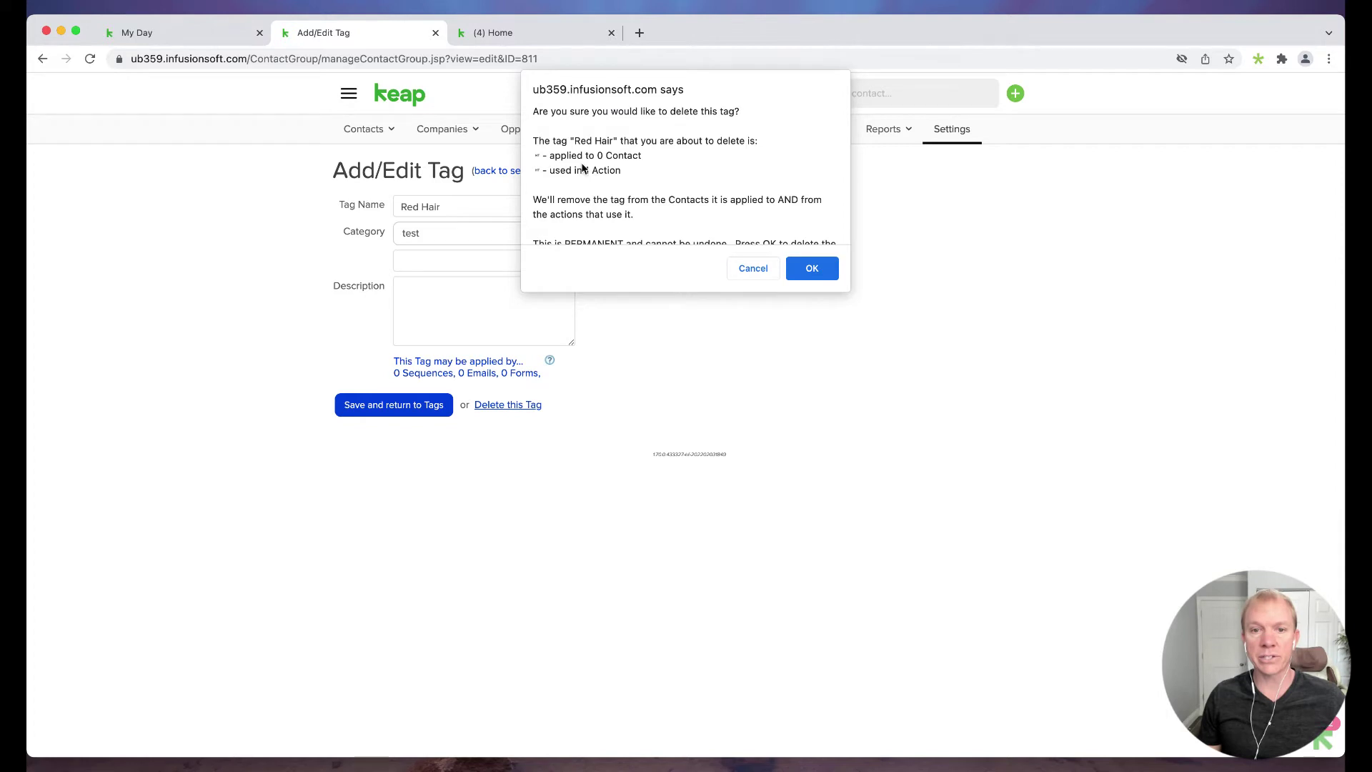
{"action": "scroll", "coordinate": [583, 171], "scroll_direction": "down", "scroll_amount": 1}
{"action": "scroll", "coordinate": [582, 175], "scroll_direction": "up", "scroll_amount": 1}
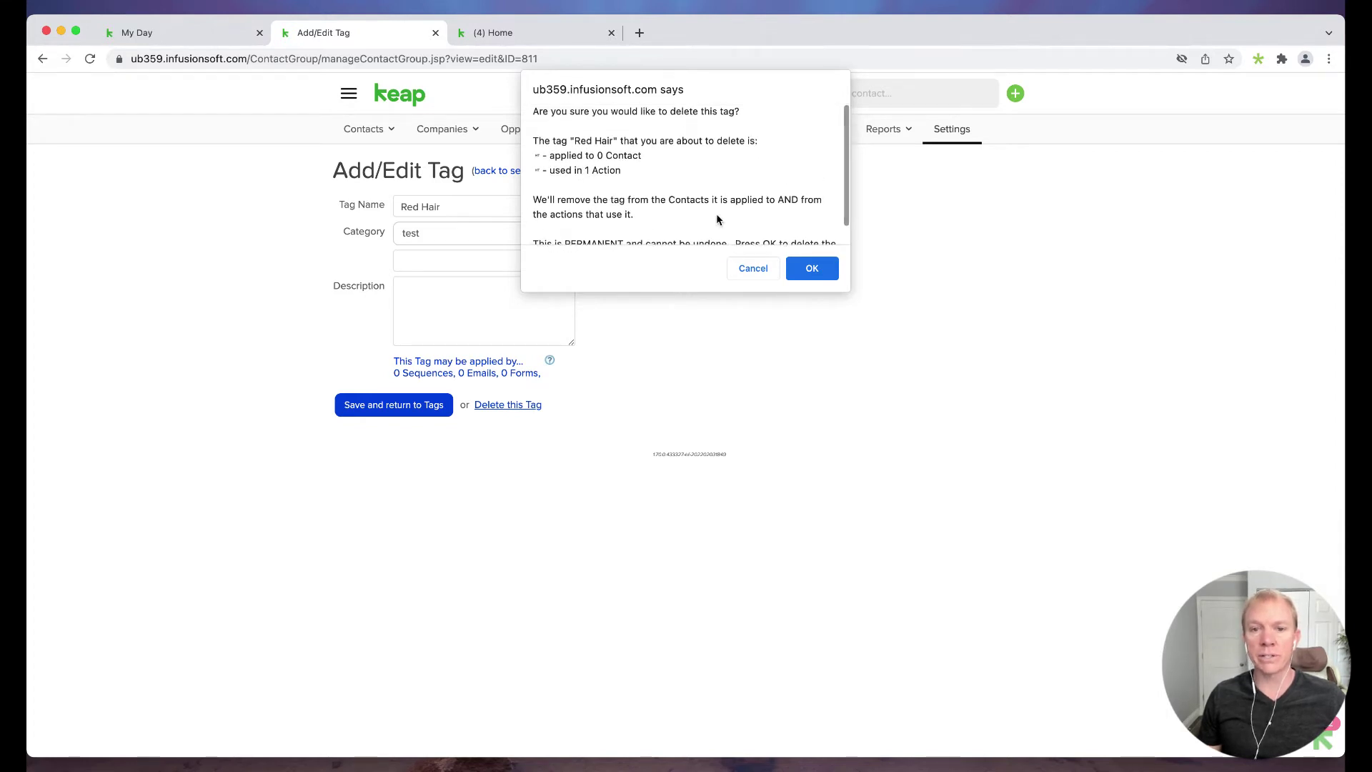
{"action": "left_click", "coordinate": [801, 275]}
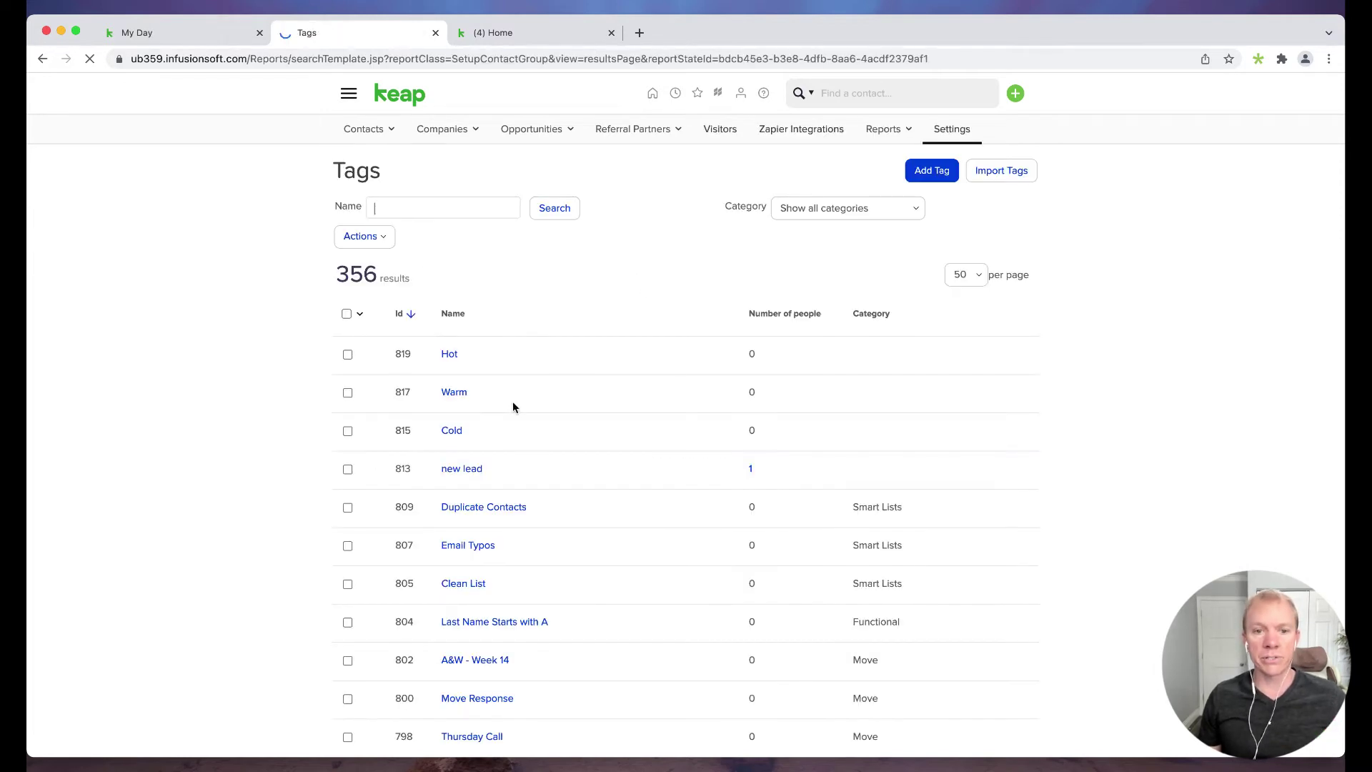
{"action": "scroll", "coordinate": [450, 444], "scroll_direction": "down", "scroll_amount": 1}
{"action": "scroll", "coordinate": [576, 450], "scroll_direction": "down", "scroll_amount": 5}
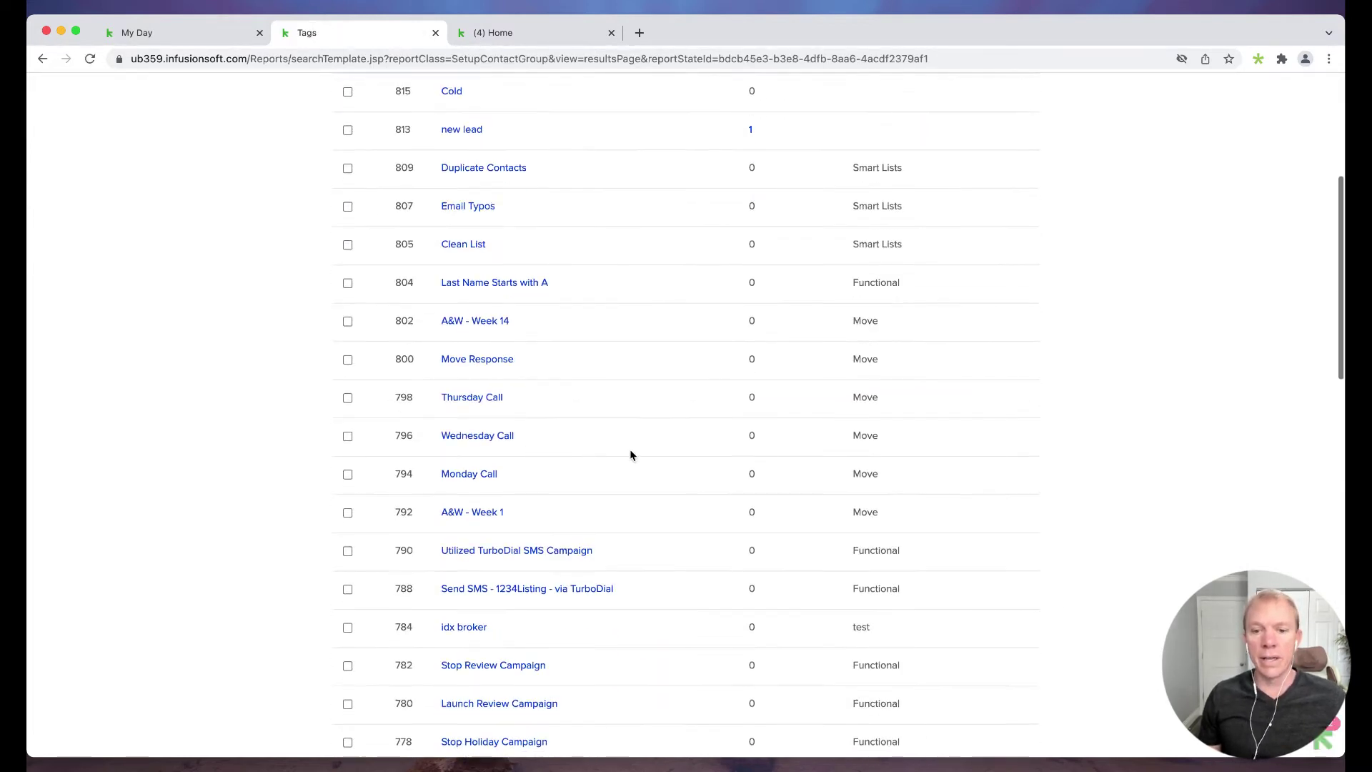
{"action": "scroll", "coordinate": [756, 429], "scroll_direction": "down", "scroll_amount": 5}
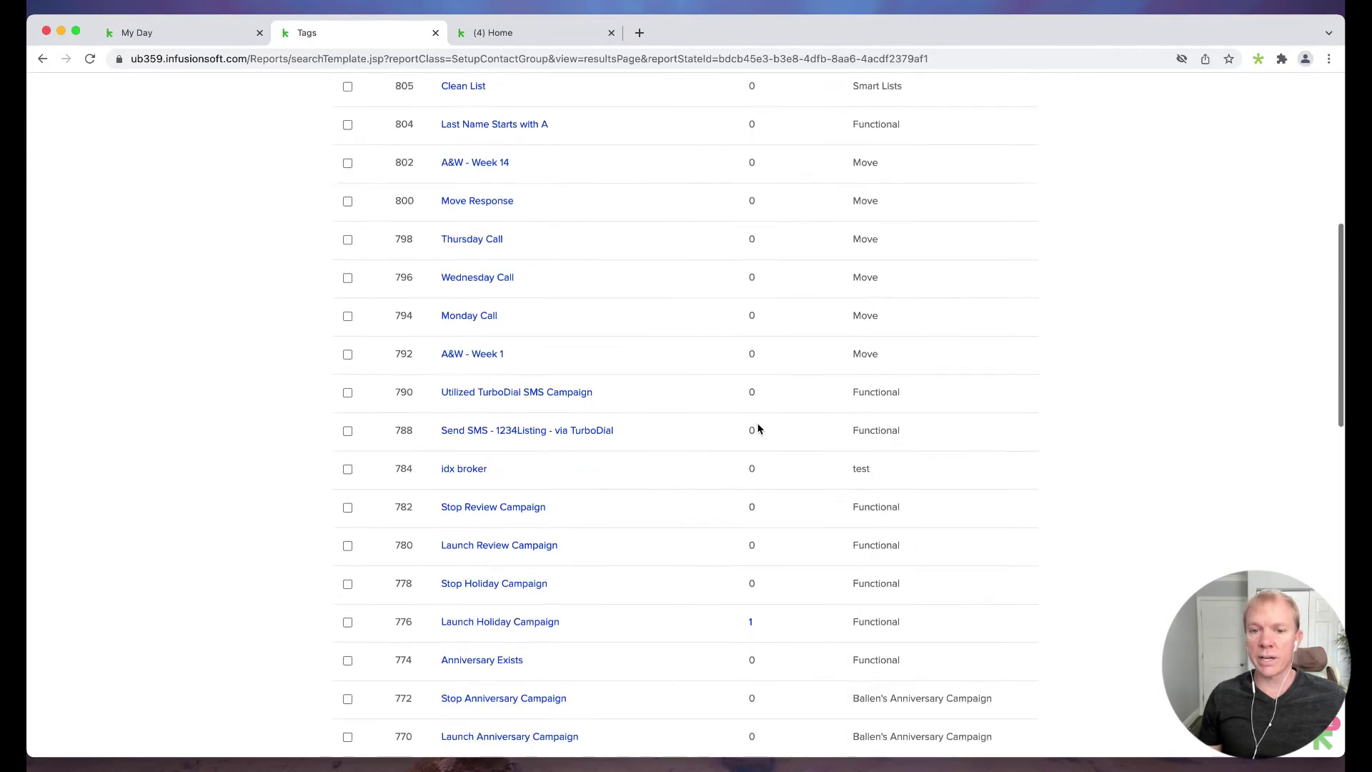
{"action": "scroll", "coordinate": [758, 429], "scroll_direction": "down", "scroll_amount": 3}
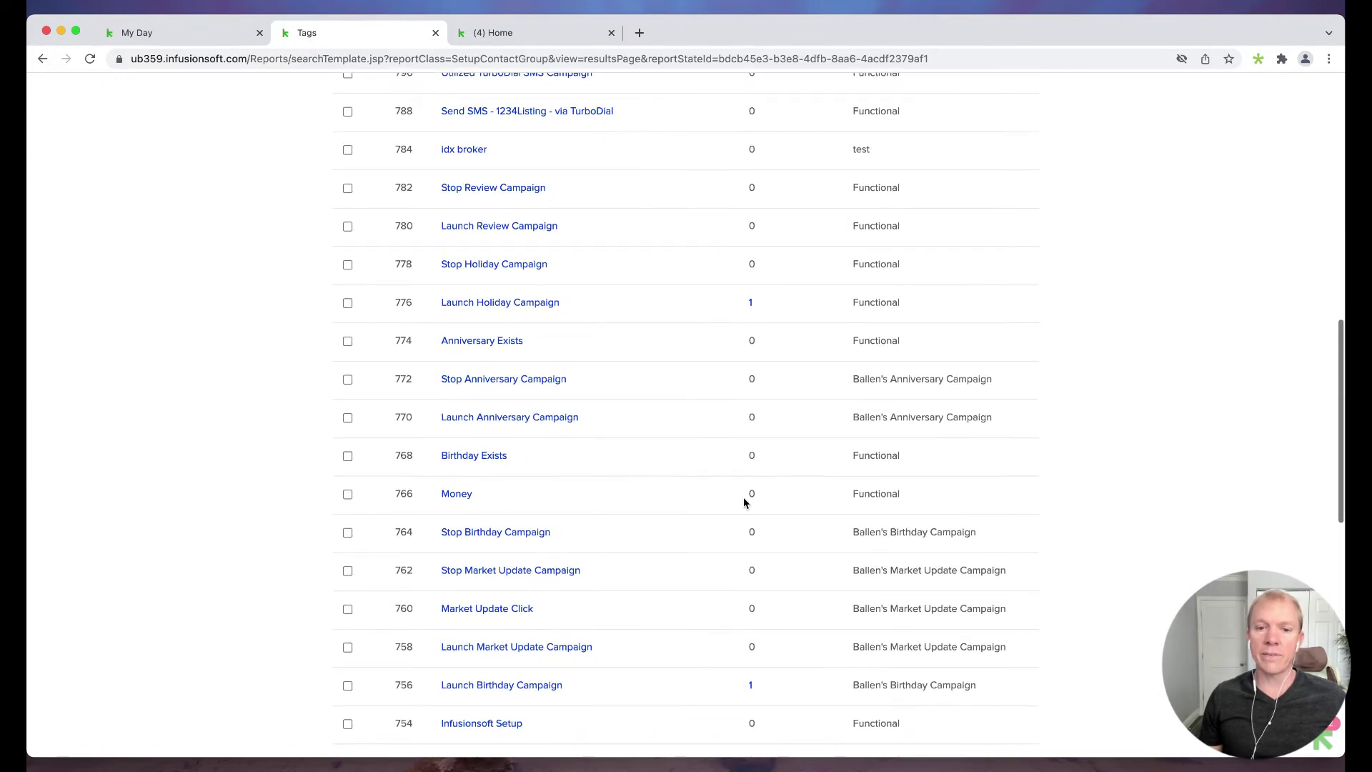
{"action": "scroll", "coordinate": [571, 378], "scroll_direction": "up", "scroll_amount": 1}
{"action": "scroll", "coordinate": [602, 386], "scroll_direction": "up", "scroll_amount": 2}
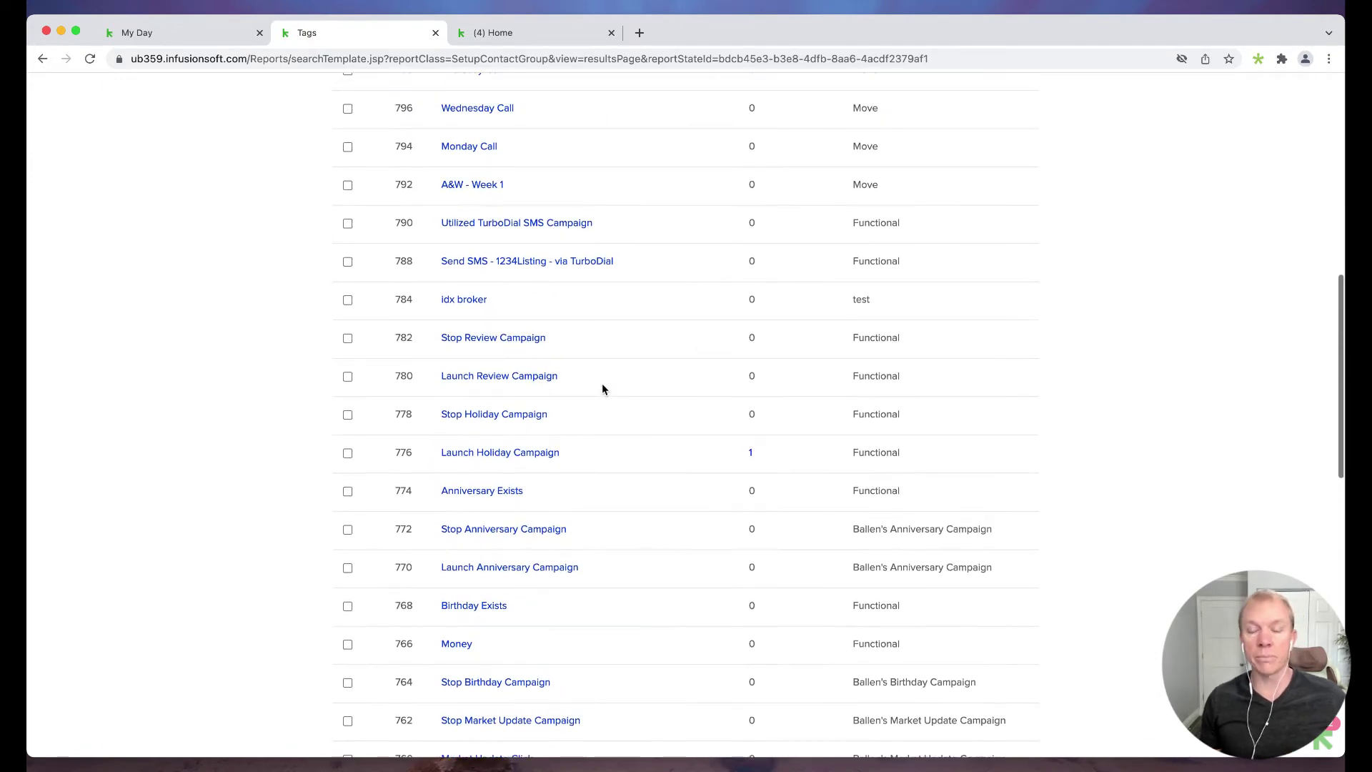
{"action": "scroll", "coordinate": [602, 386], "scroll_direction": "up", "scroll_amount": 5}
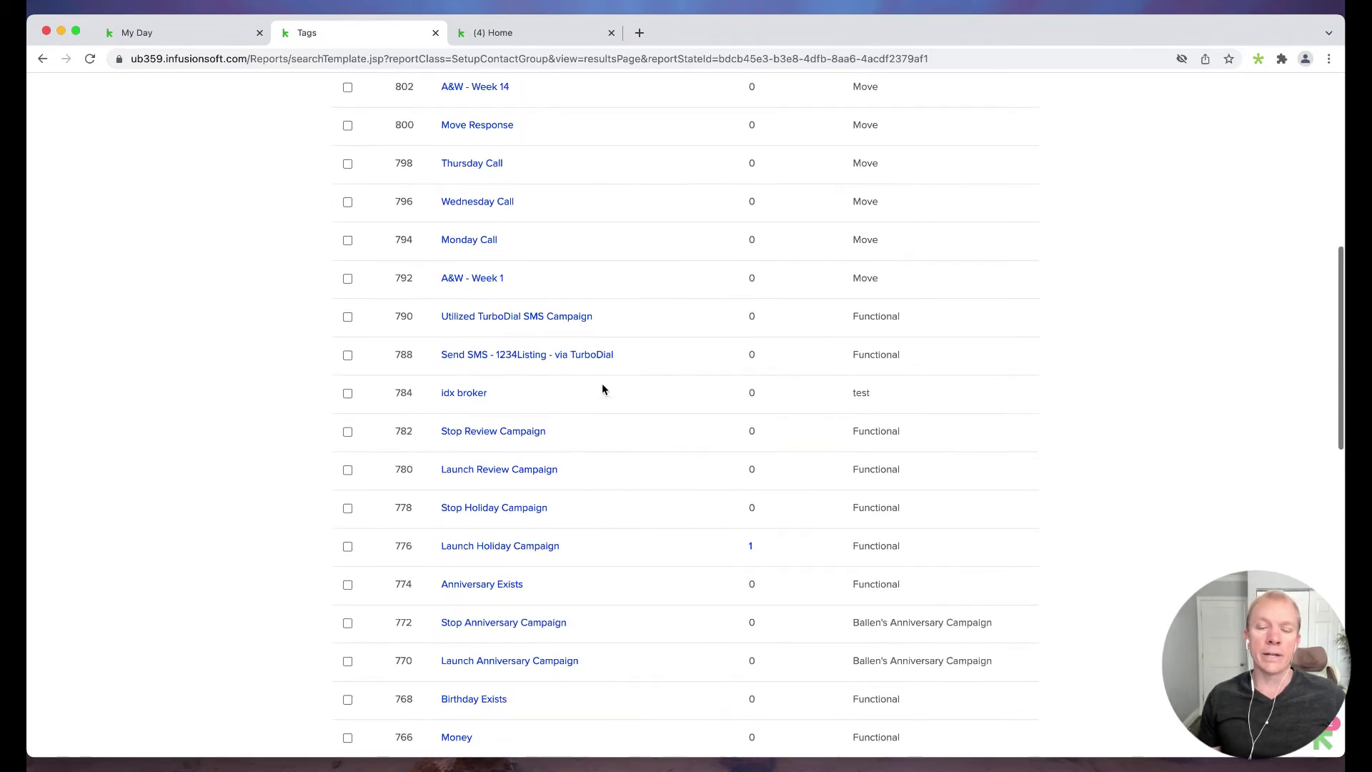
{"action": "scroll", "coordinate": [601, 386], "scroll_direction": "up", "scroll_amount": 4}
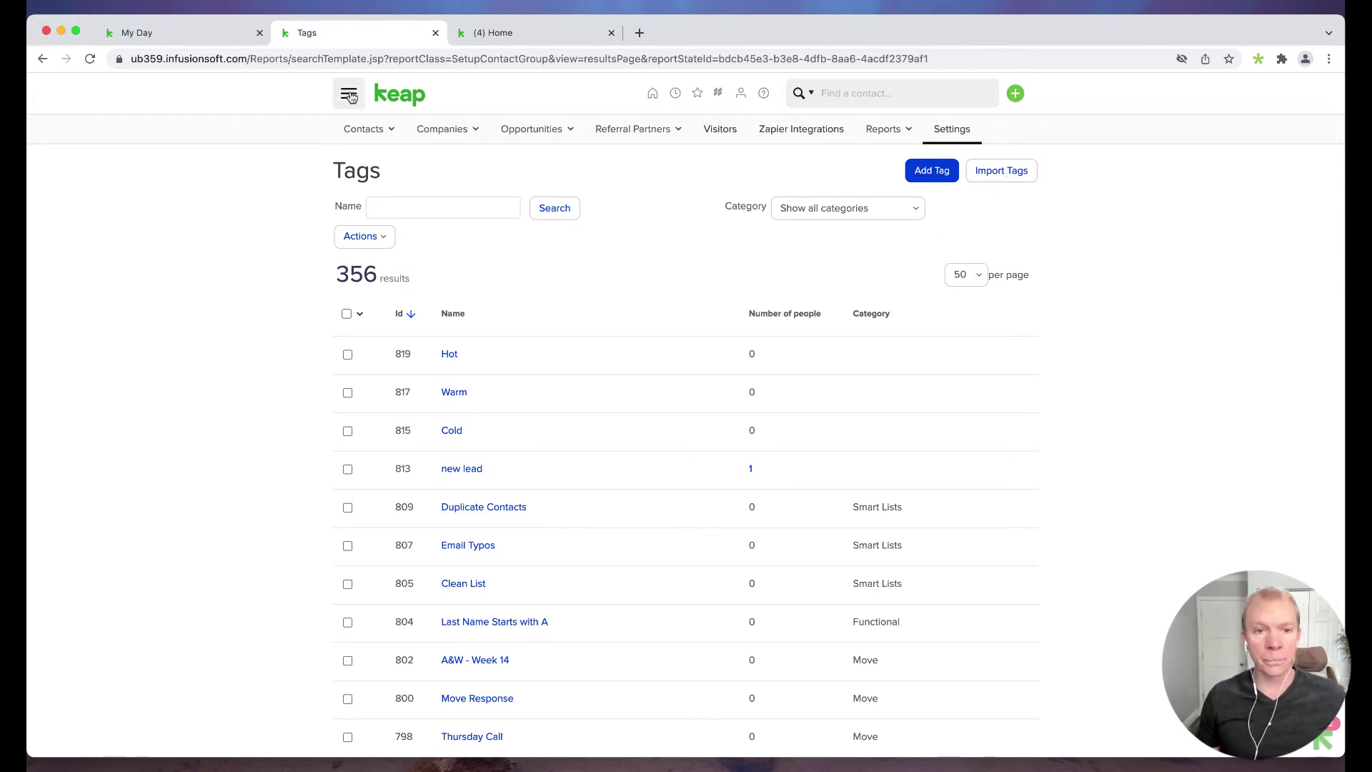
{"action": "mouse_move", "coordinate": [355, 136]}
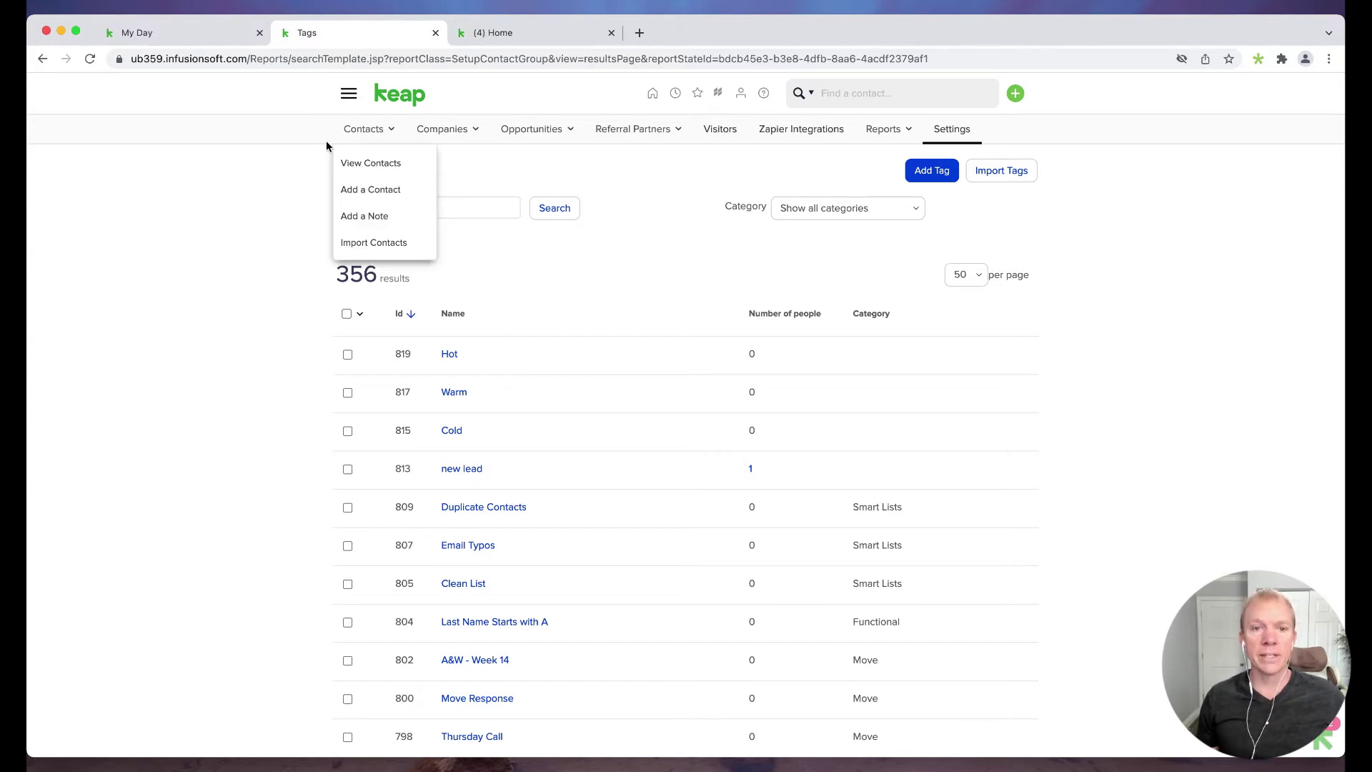
Step: List all contacts and show the last test contact's tags, including Launch Birthday Campaign
{"action": "left_click", "coordinate": [369, 163]}
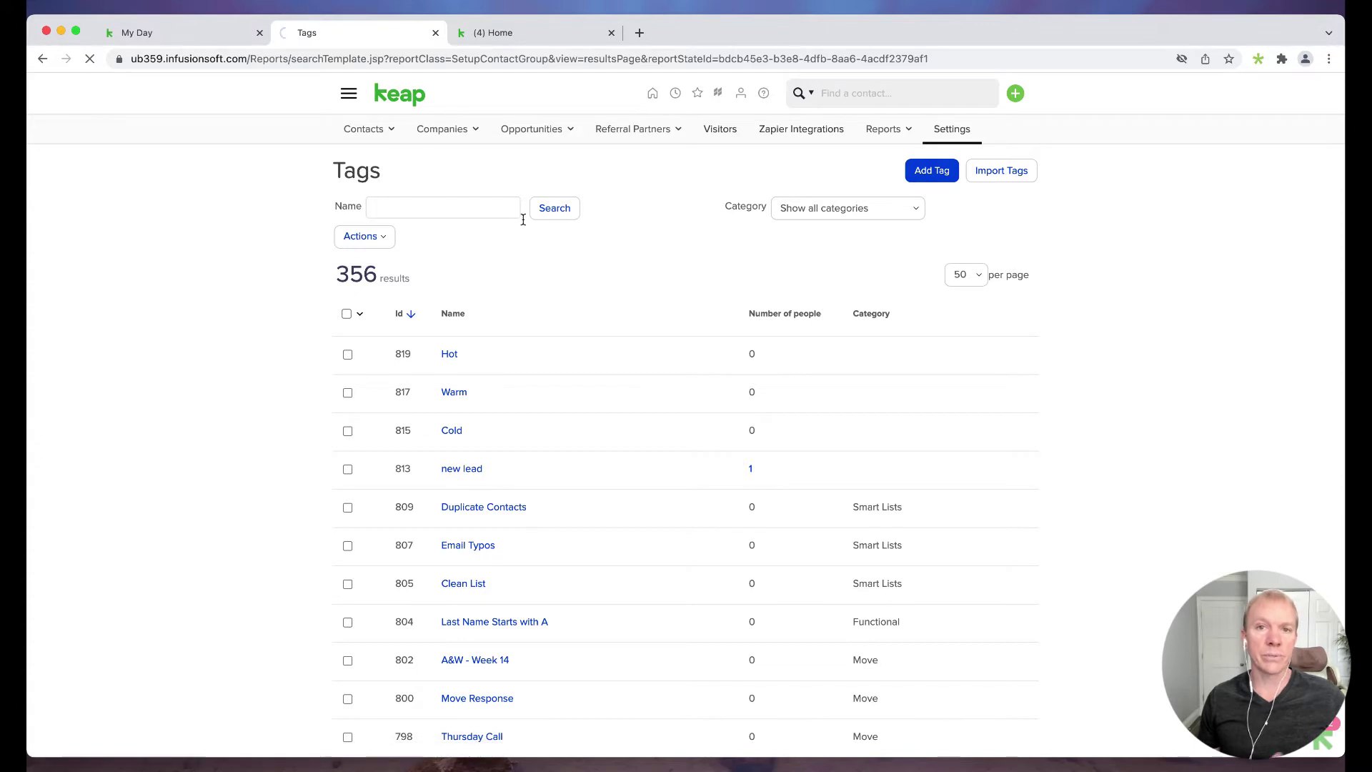
{"action": "scroll", "coordinate": [530, 241], "scroll_direction": "down", "scroll_amount": 5}
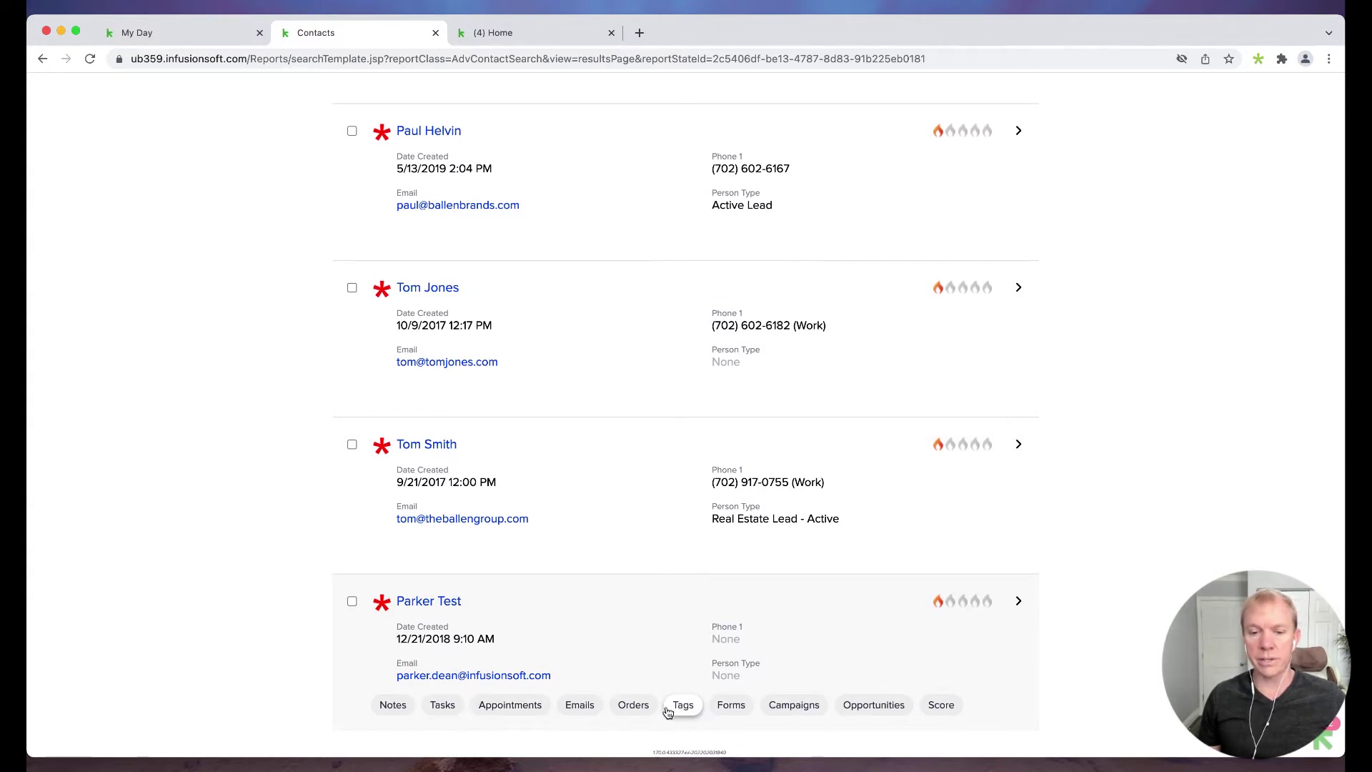
{"action": "left_click", "coordinate": [403, 706]}
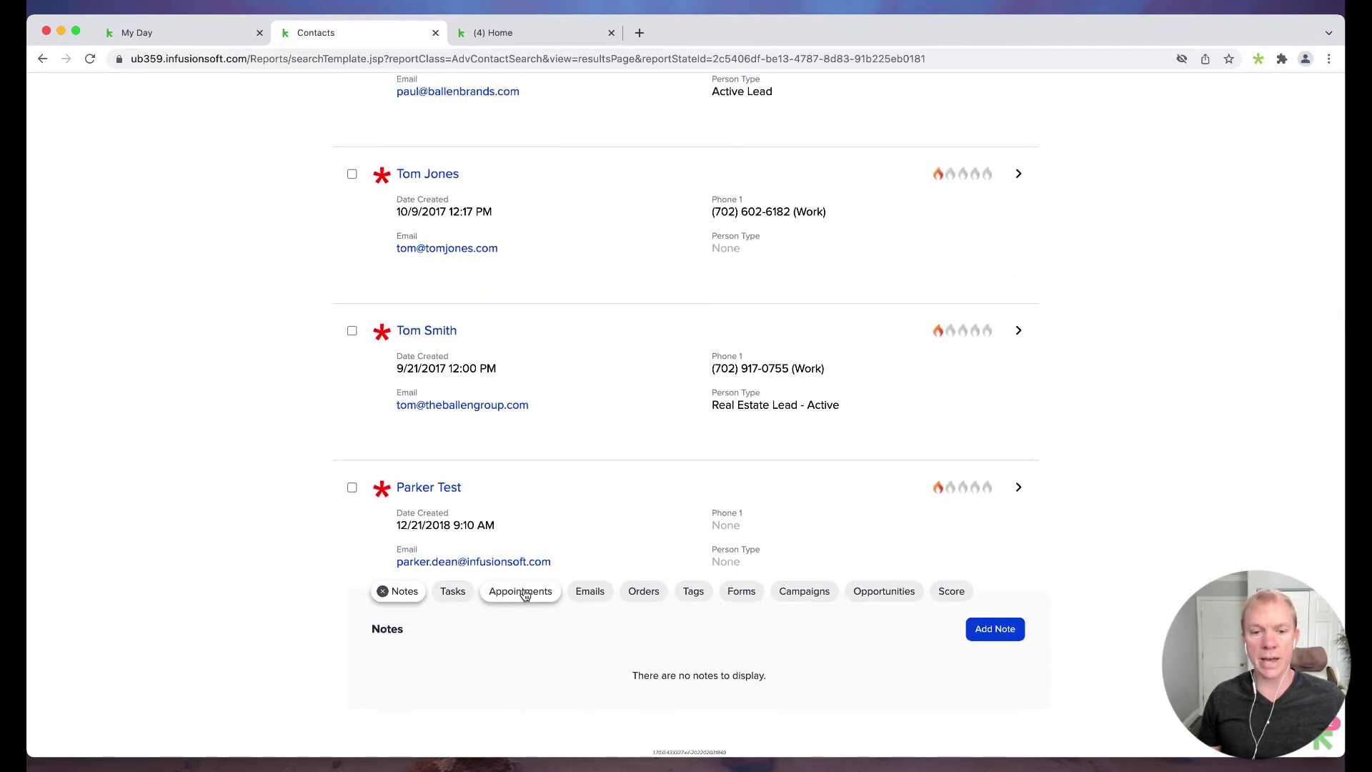
{"action": "left_click", "coordinate": [699, 591]}
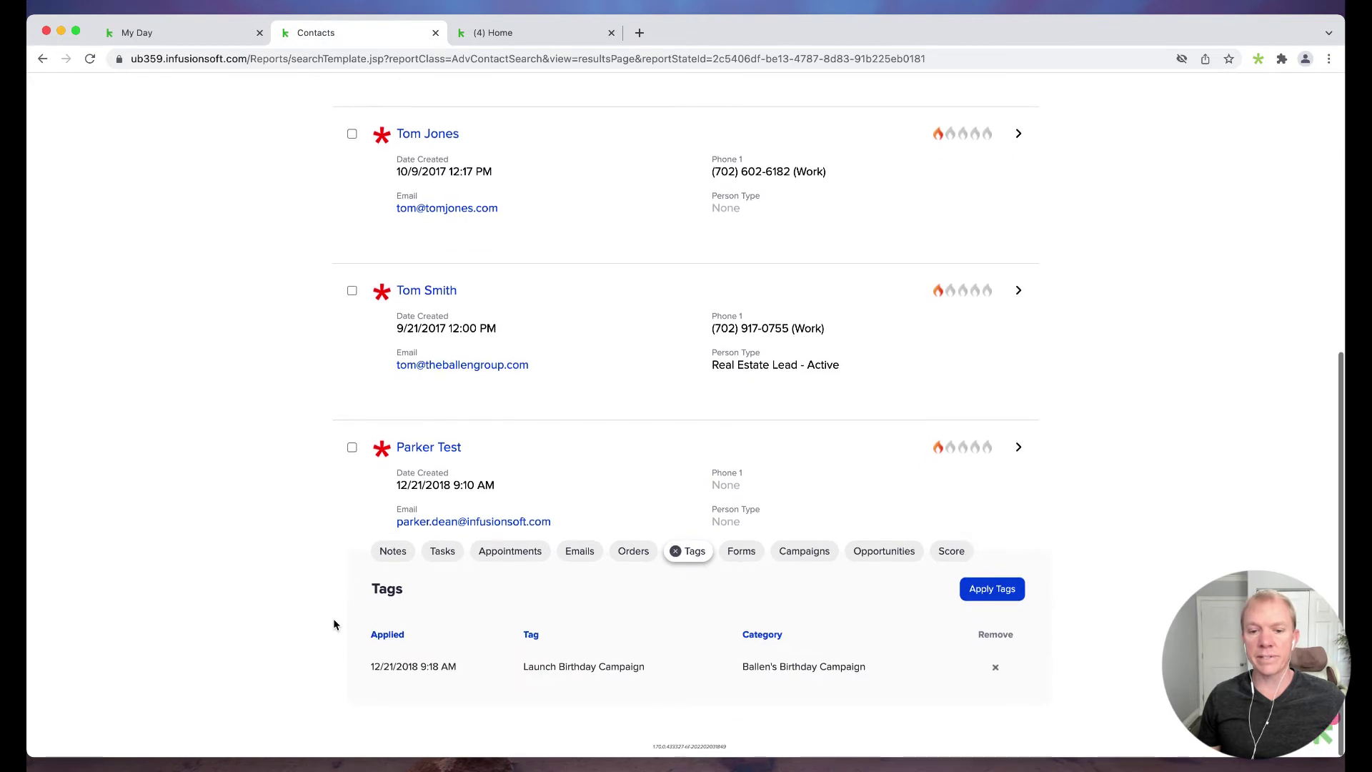
{"action": "scroll", "coordinate": [371, 636], "scroll_direction": "up", "scroll_amount": 1}
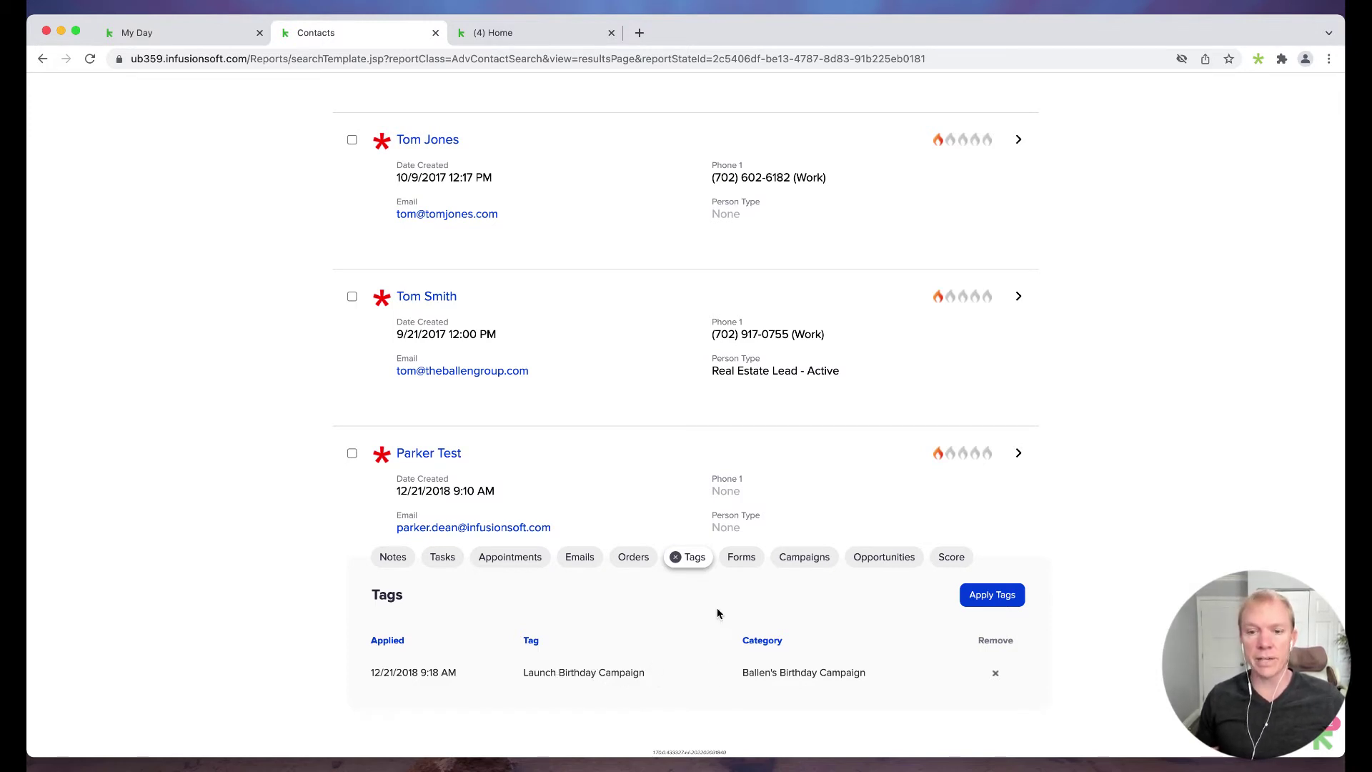
{"action": "left_click", "coordinate": [1007, 601]}
Step: Search 'col' and apply the existing Cold tag to the test contact
{"action": "scroll", "coordinate": [357, 586], "scroll_direction": "down", "scroll_amount": 2}
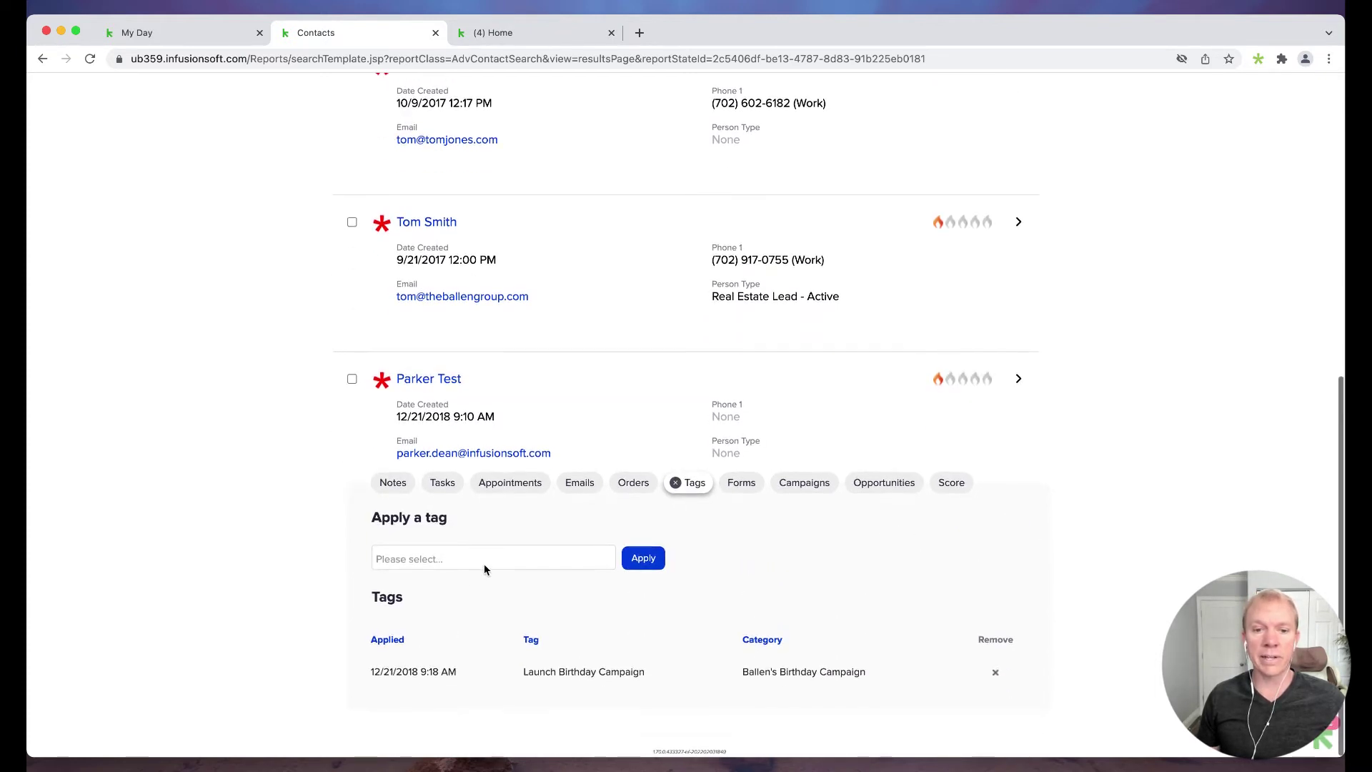
{"action": "left_click", "coordinate": [486, 559]}
{"action": "type", "text": "col"}
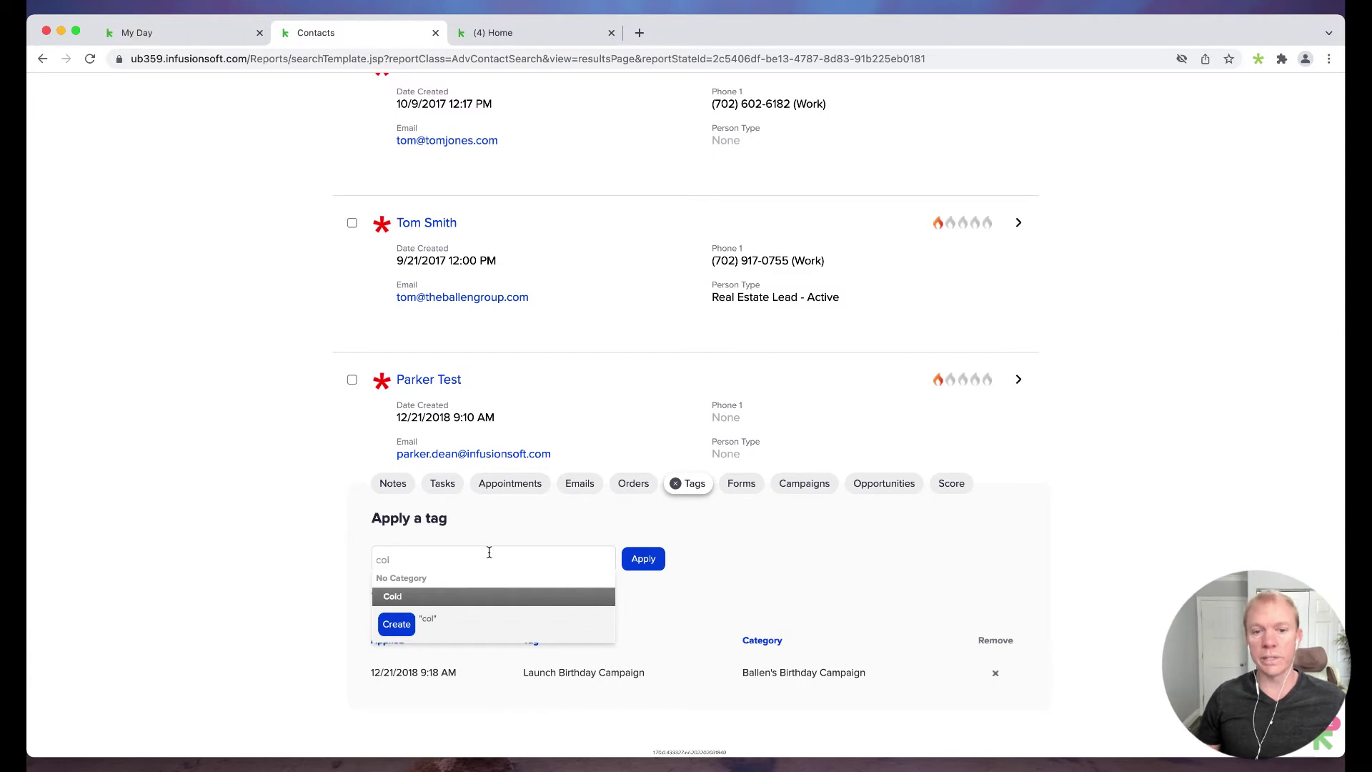
{"action": "key", "text": "BackSpace"}
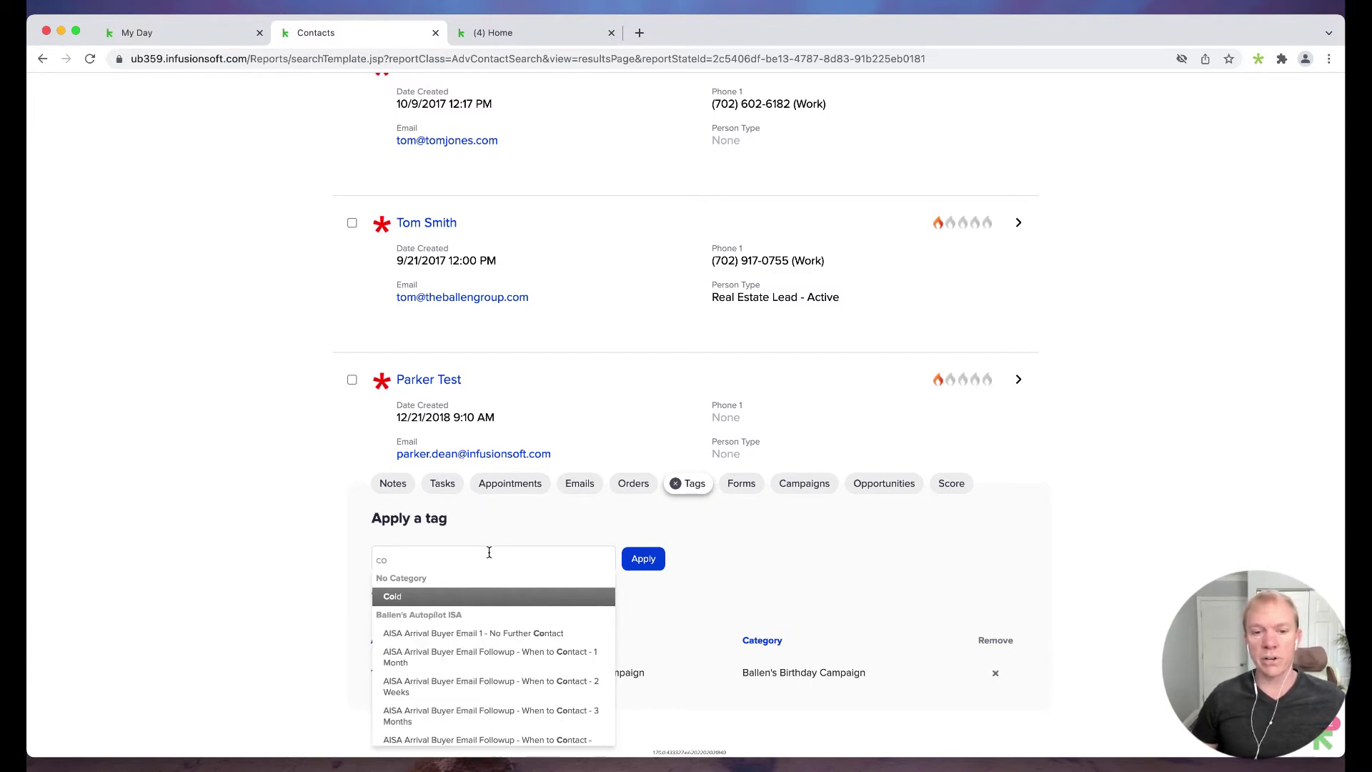
{"action": "type", "text": "l"}
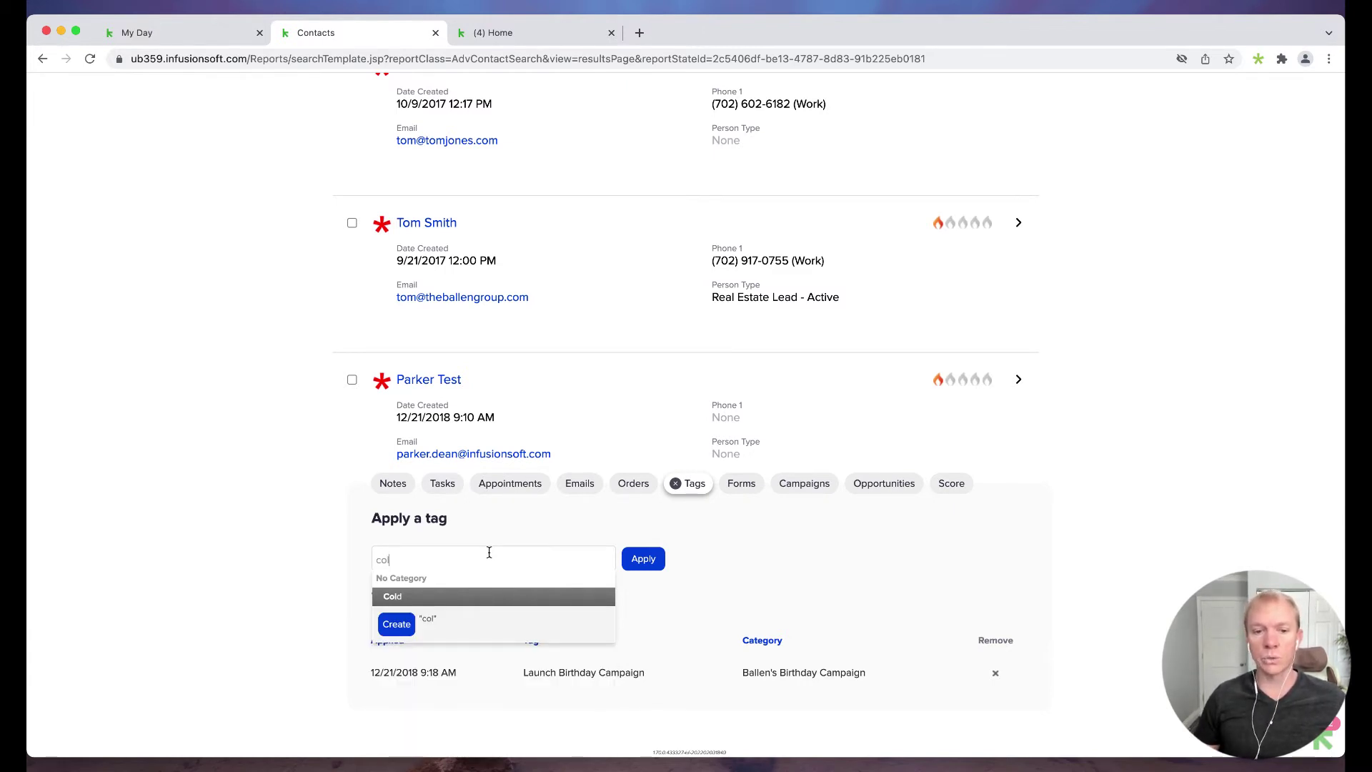
{"action": "left_click", "coordinate": [427, 604]}
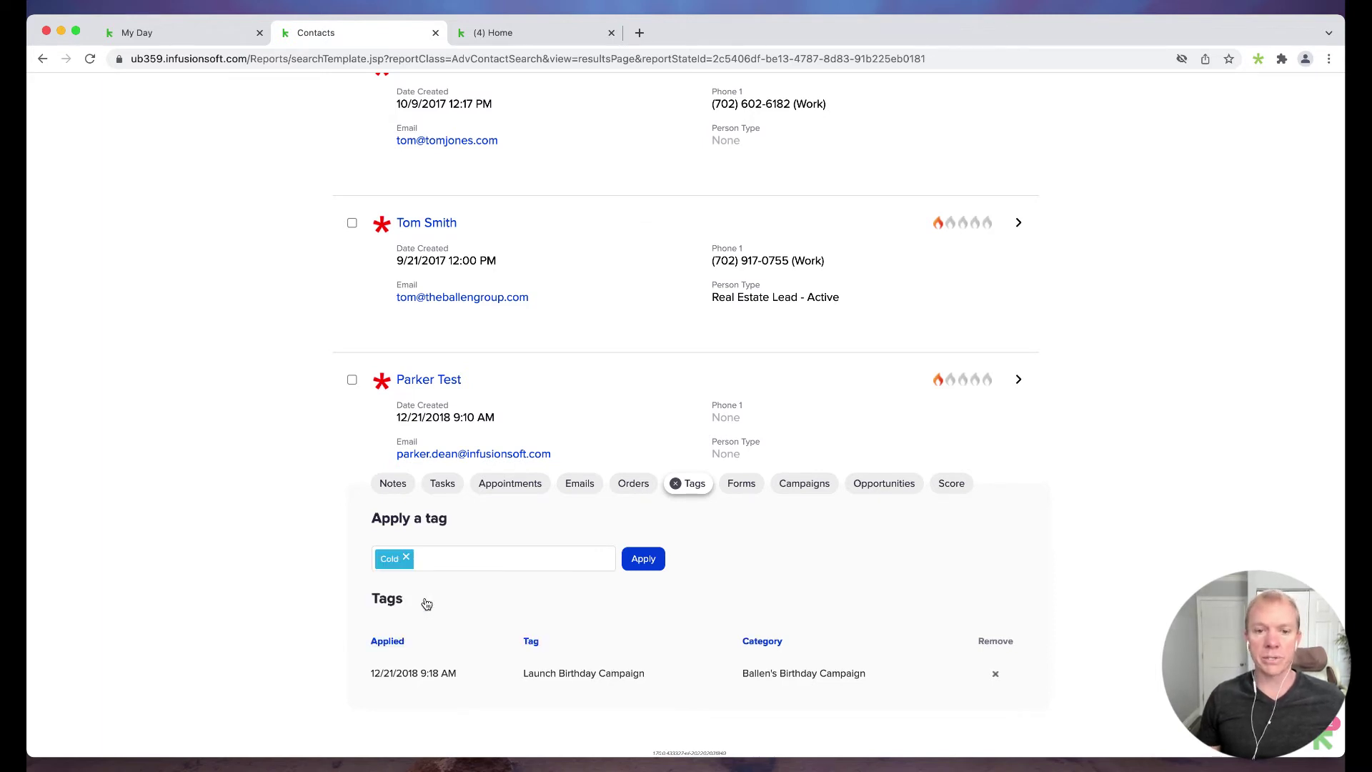
{"action": "left_click", "coordinate": [643, 560]}
{"action": "scroll", "coordinate": [791, 593], "scroll_direction": "down", "scroll_amount": 1}
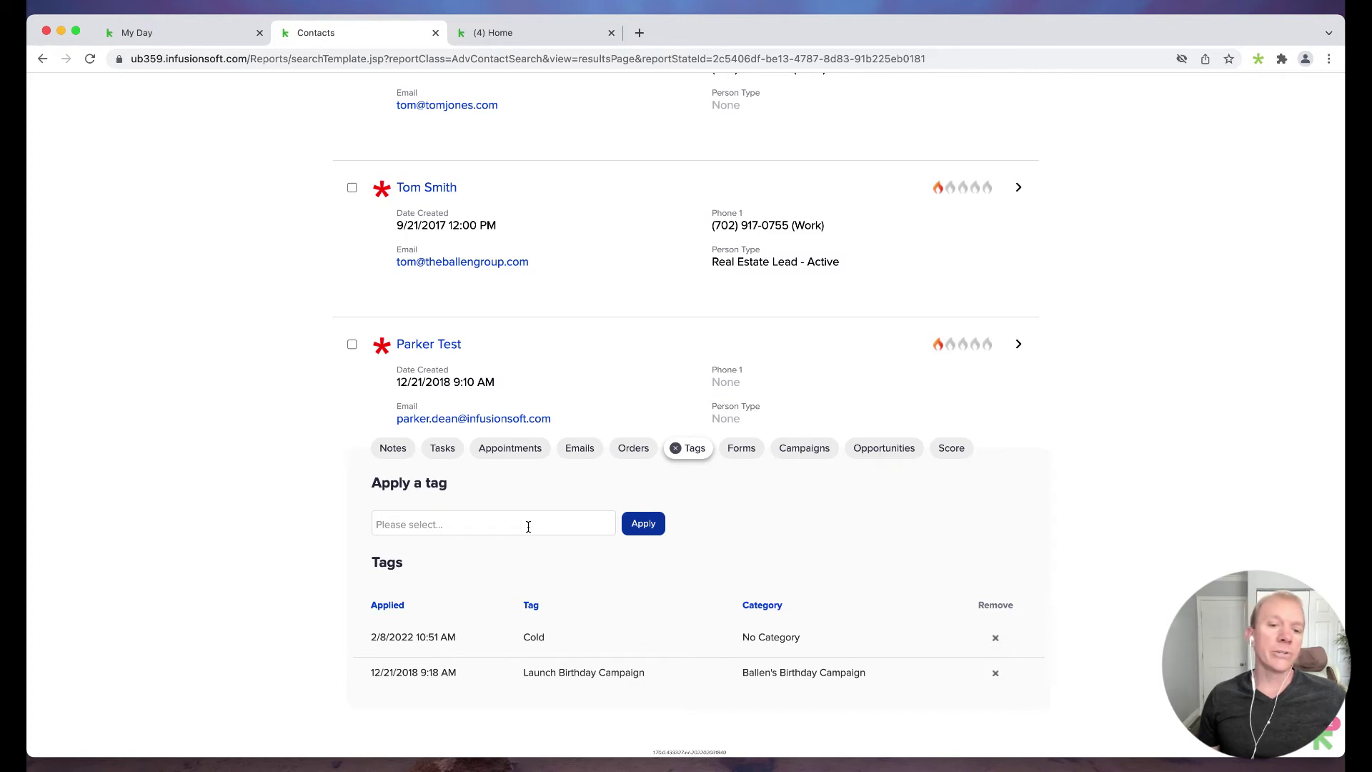
{"action": "left_click", "coordinate": [528, 527]}
Step: Create a new 'Get Birthday' tag from the tag box and apply it to the test contact
{"action": "type", "text": "Get Bir"}
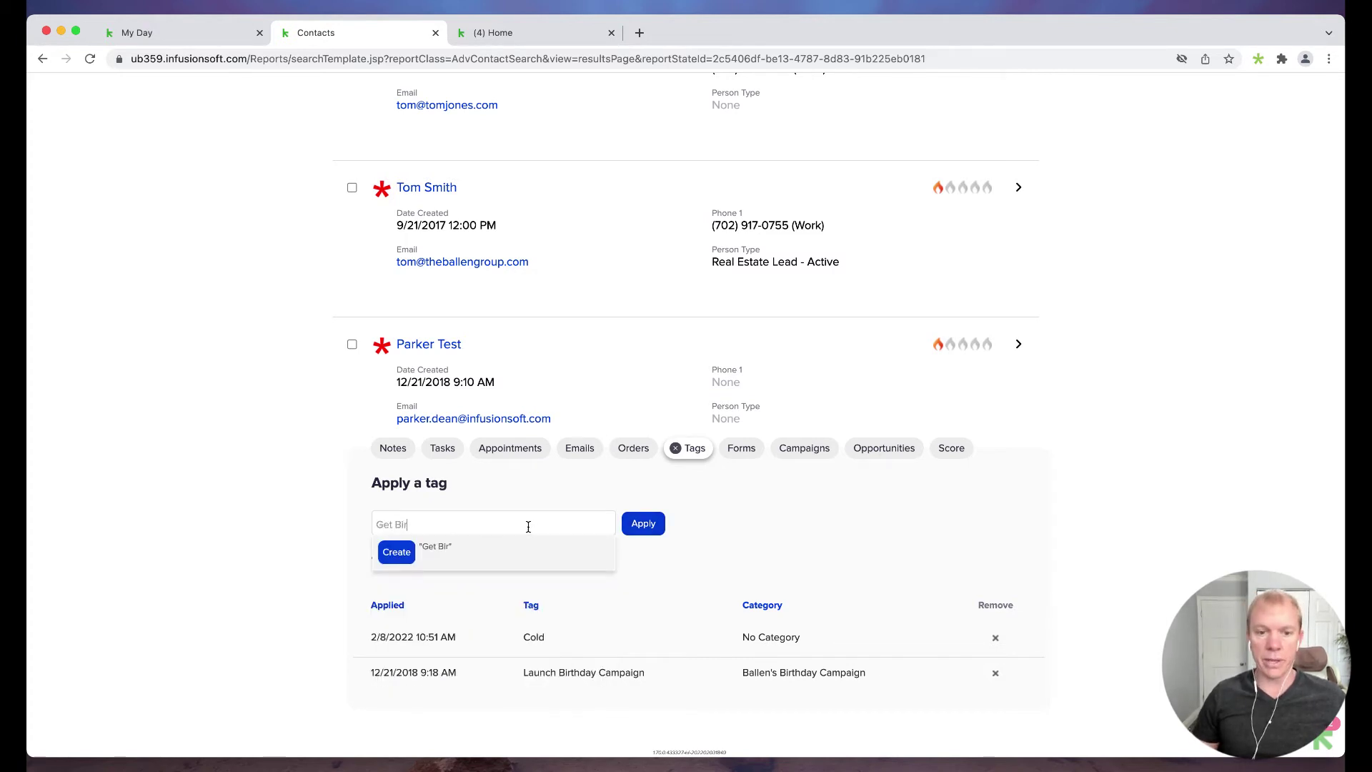
{"action": "type", "text": "thday"}
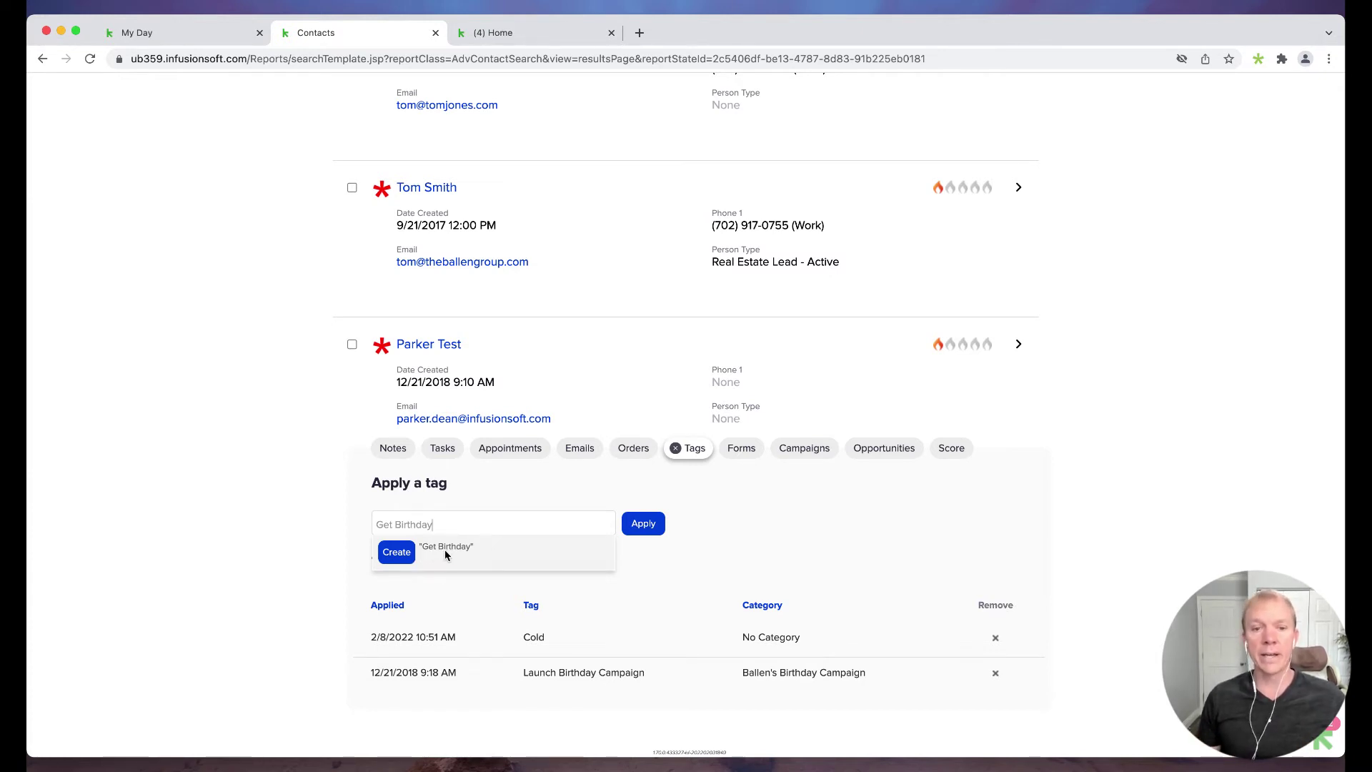
{"action": "left_click", "coordinate": [397, 553]}
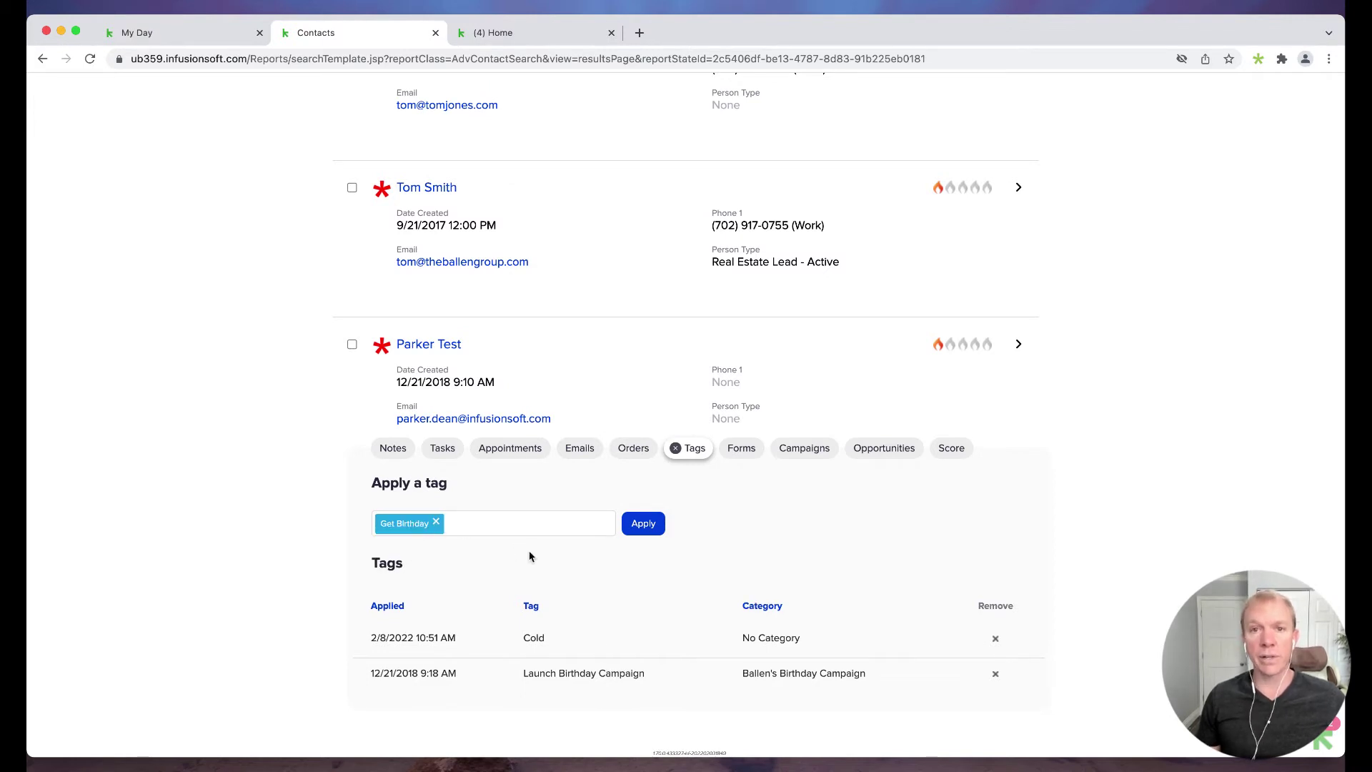
{"action": "left_click", "coordinate": [642, 524]}
{"action": "left_click_drag", "start_coordinate": [407, 637], "coordinate": [536, 638]}
{"action": "left_click", "coordinate": [531, 641]}
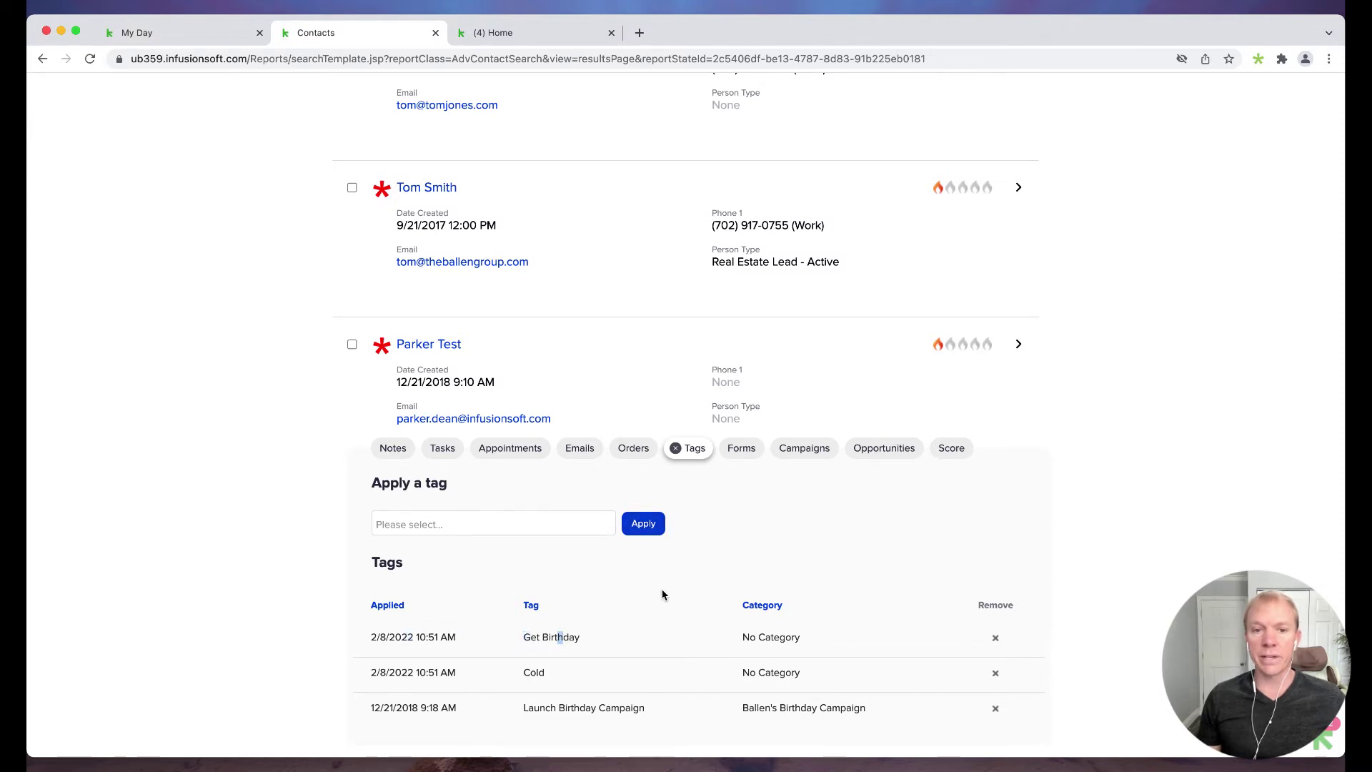
Step: Search 'get' and apply the Get Birthday tag to the real-estate lead contact
{"action": "mouse_move", "coordinate": [668, 294]}
{"action": "left_click", "coordinate": [684, 291]}
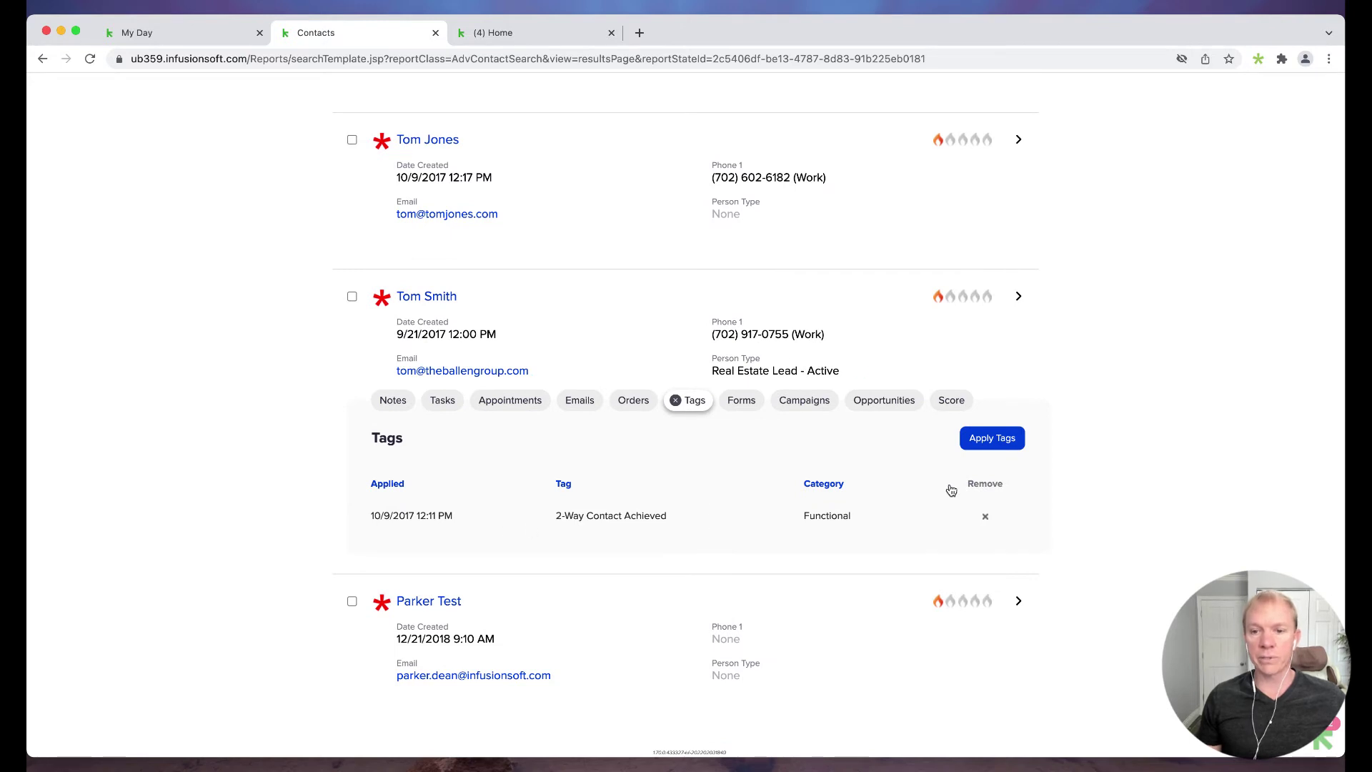
{"action": "left_click", "coordinate": [992, 438]}
{"action": "left_click", "coordinate": [538, 481]}
{"action": "type", "text": "get"}
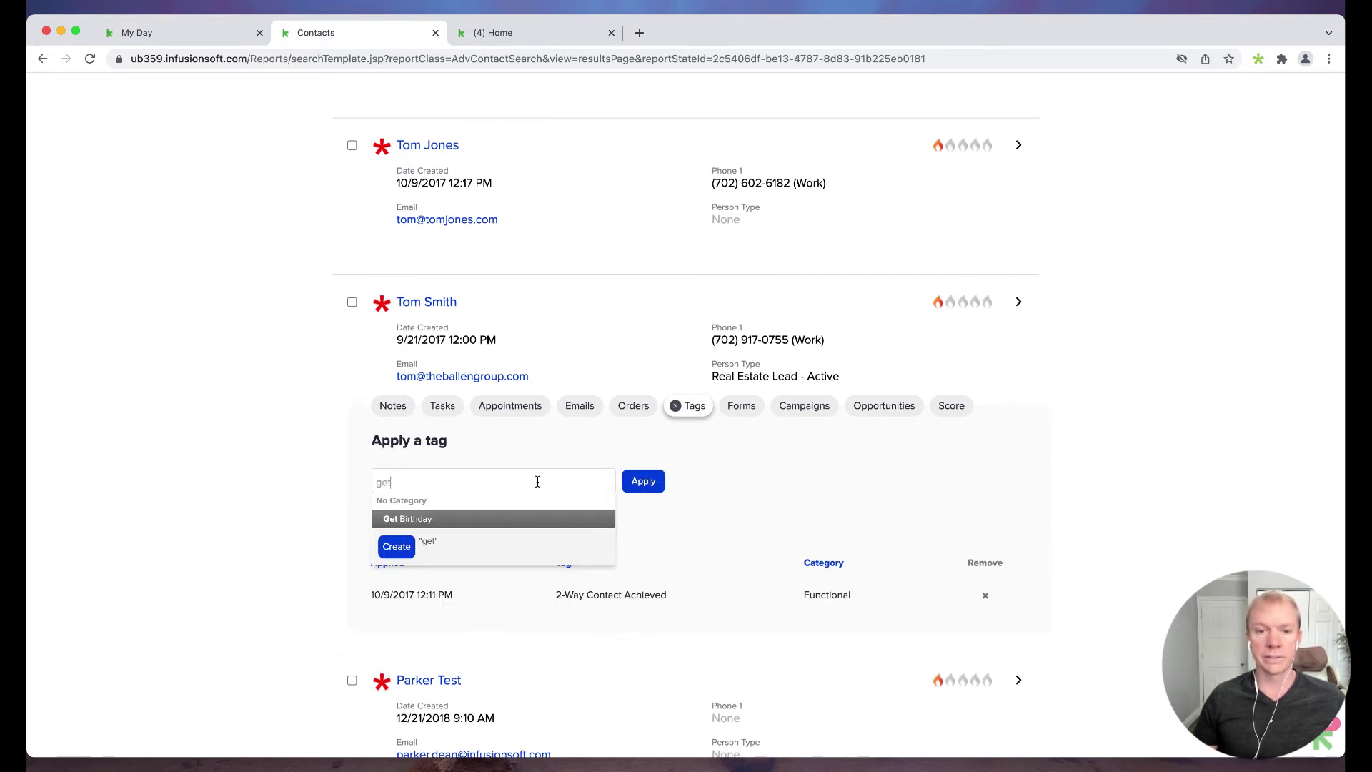
{"action": "left_click", "coordinate": [441, 525]}
{"action": "left_click", "coordinate": [650, 483]}
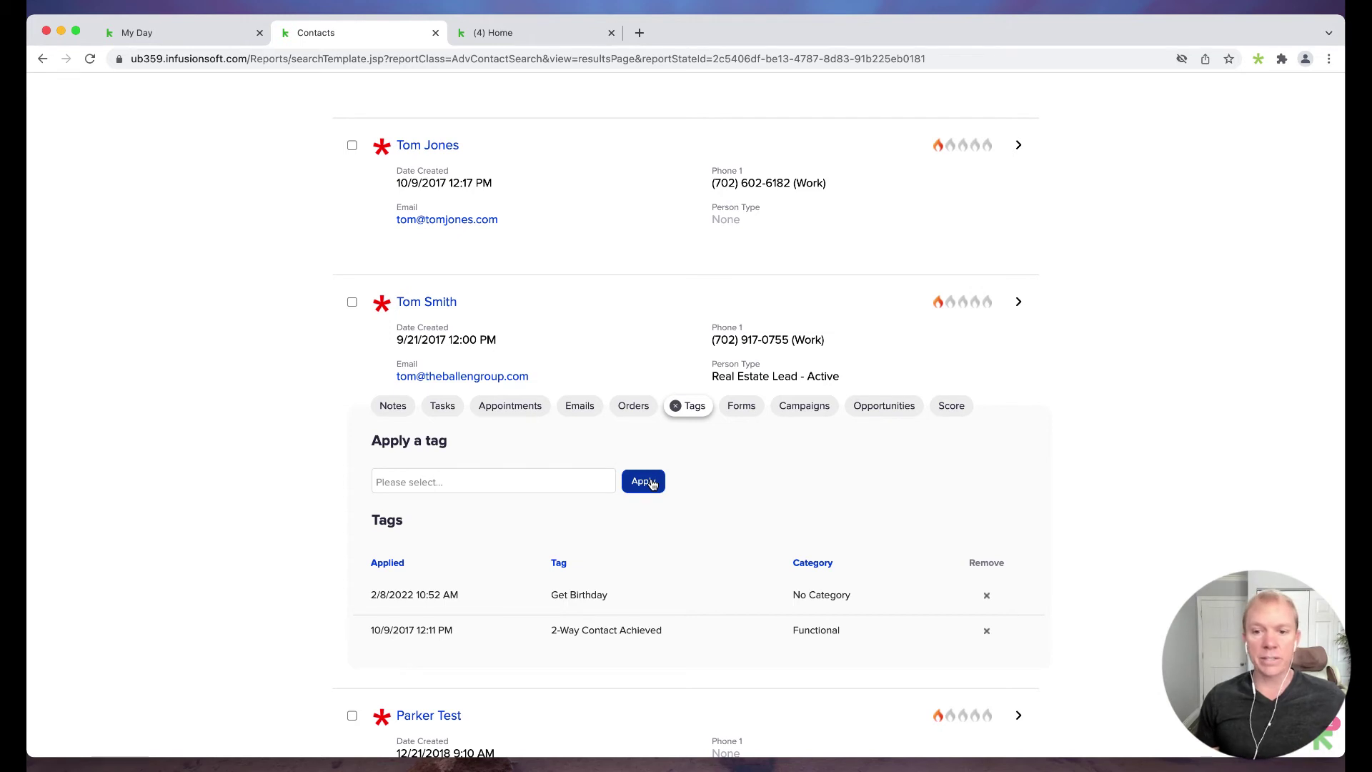
Step: Remove Get Birthday from that contact, leaving 2-Way Contact Achieved, and open its full record
{"action": "scroll", "coordinate": [987, 596], "scroll_direction": "down", "scroll_amount": 2}
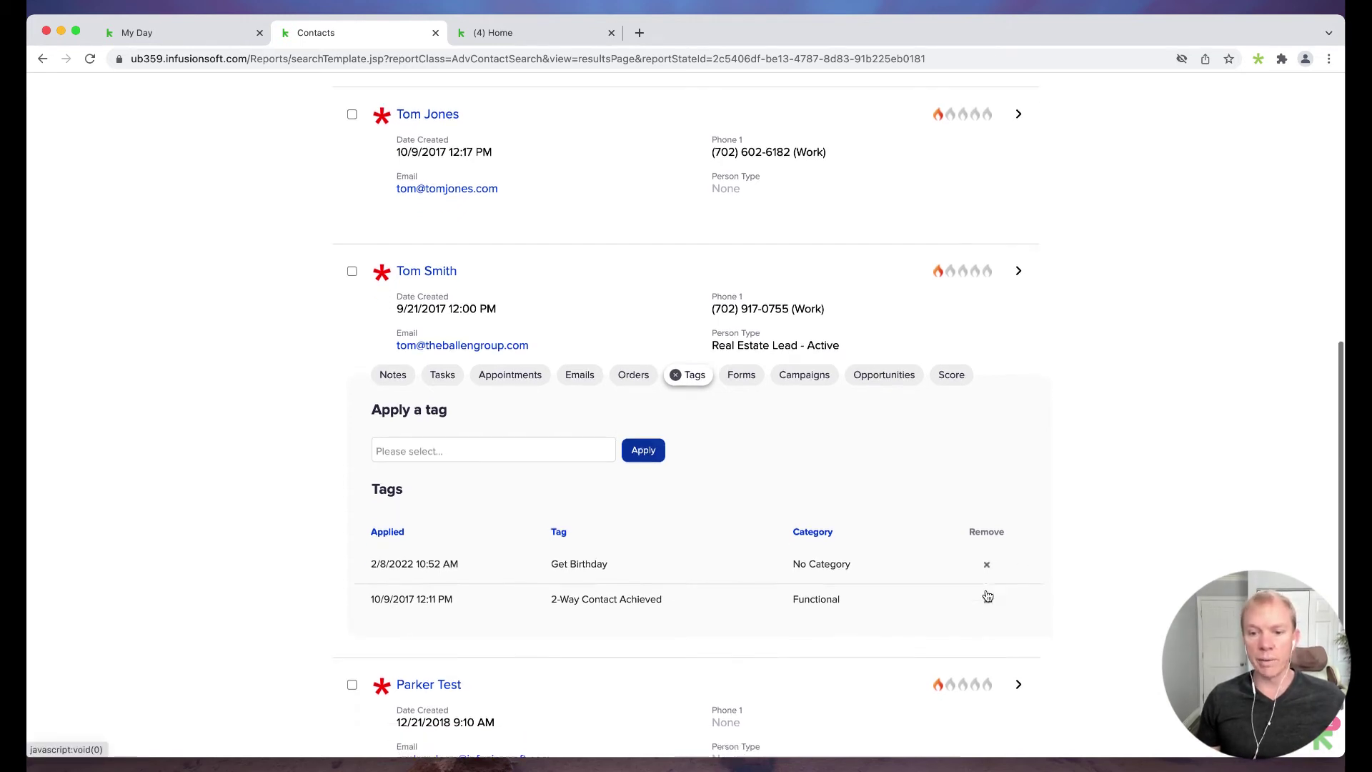
{"action": "scroll", "coordinate": [984, 564], "scroll_direction": "down", "scroll_amount": 2}
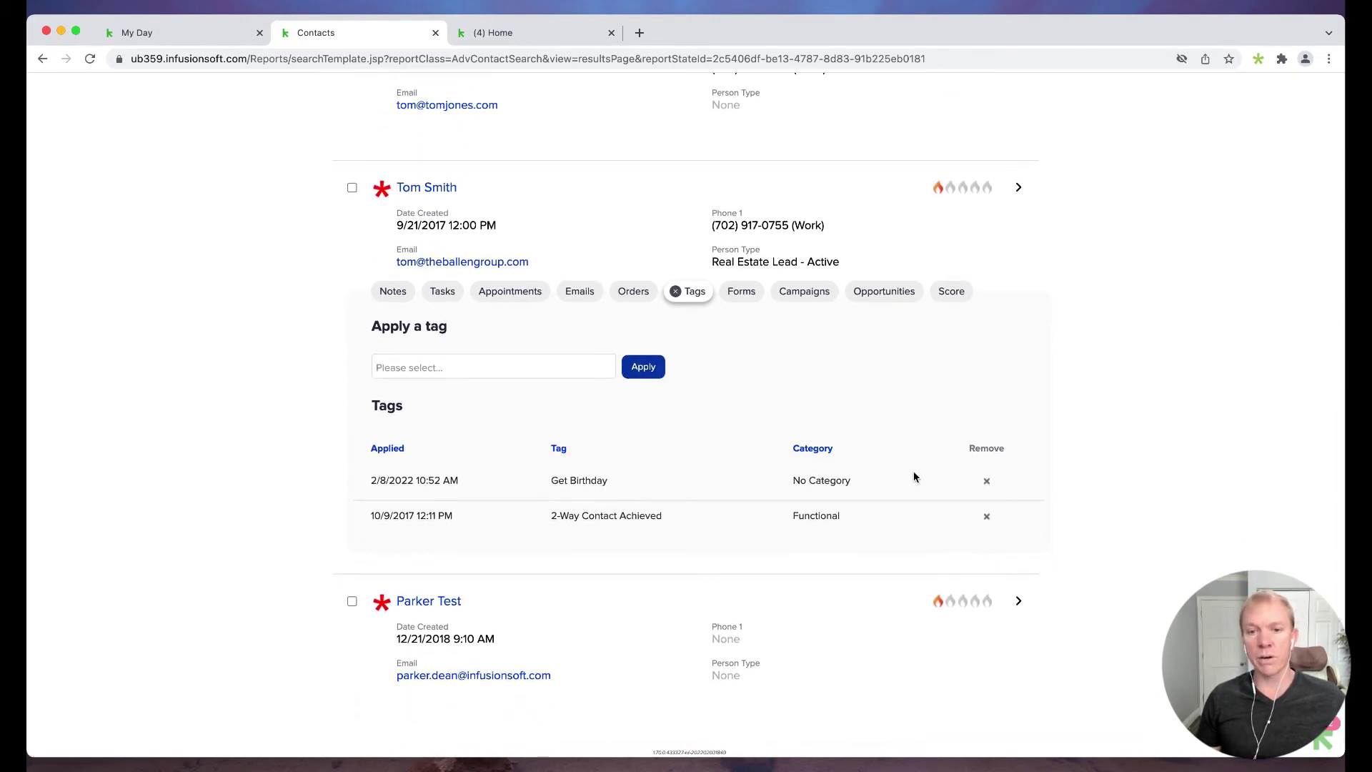
{"action": "left_click", "coordinate": [986, 480]}
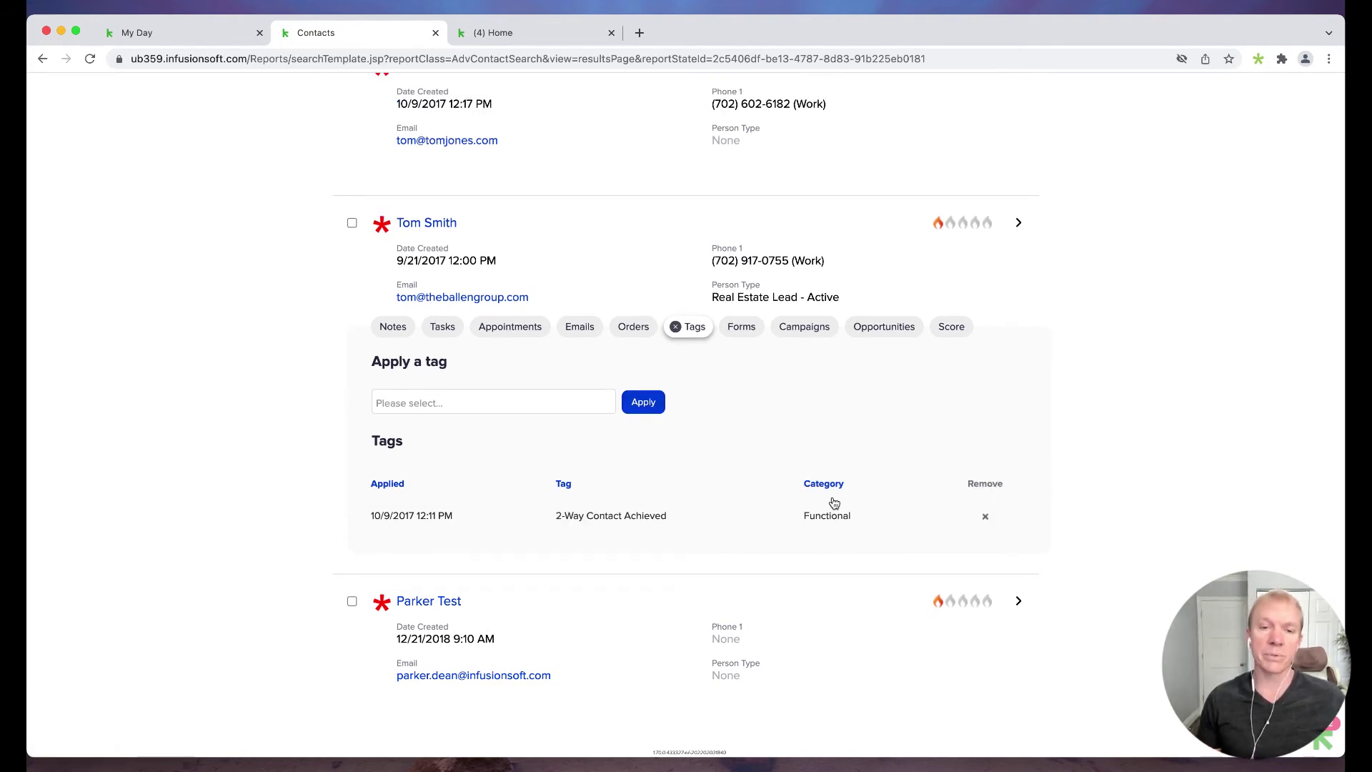
{"action": "scroll", "coordinate": [834, 503], "scroll_direction": "up", "scroll_amount": 3}
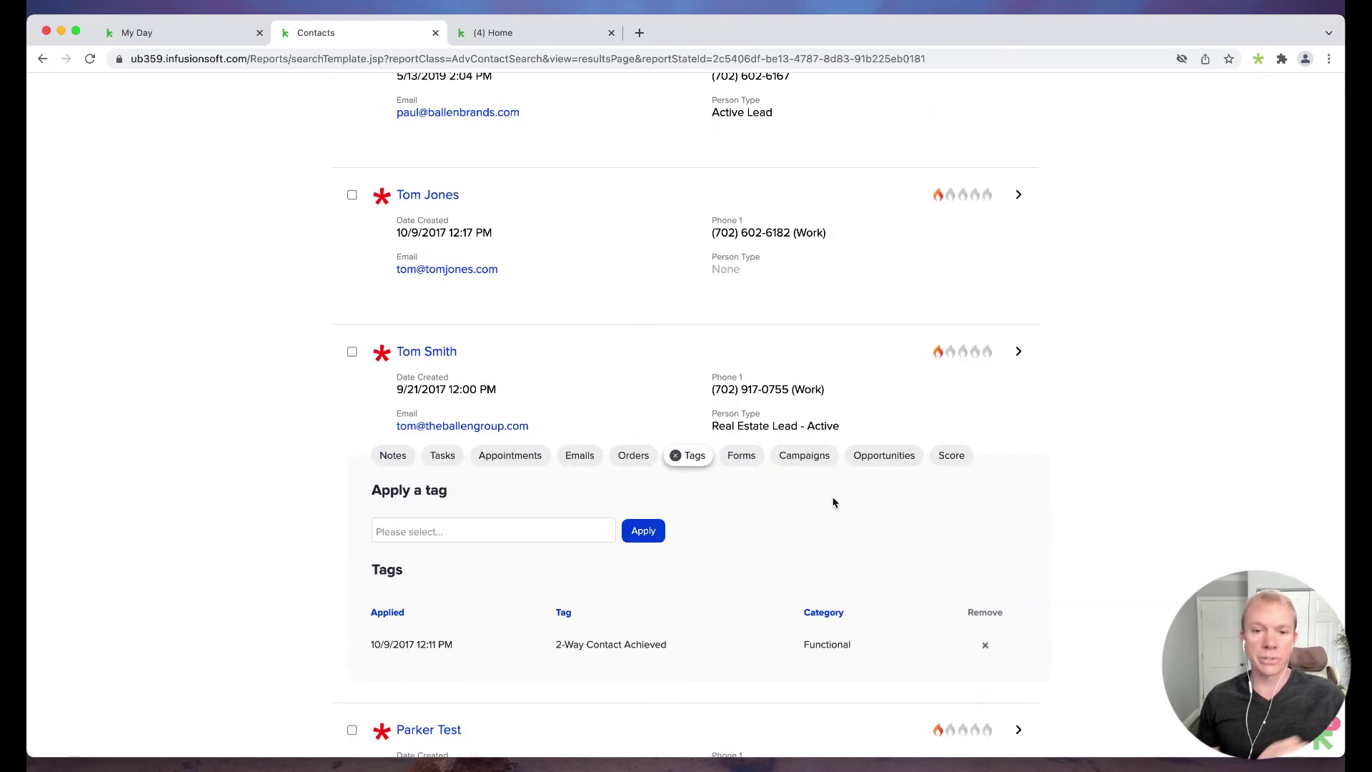
{"action": "scroll", "coordinate": [543, 436], "scroll_direction": "up", "scroll_amount": 1}
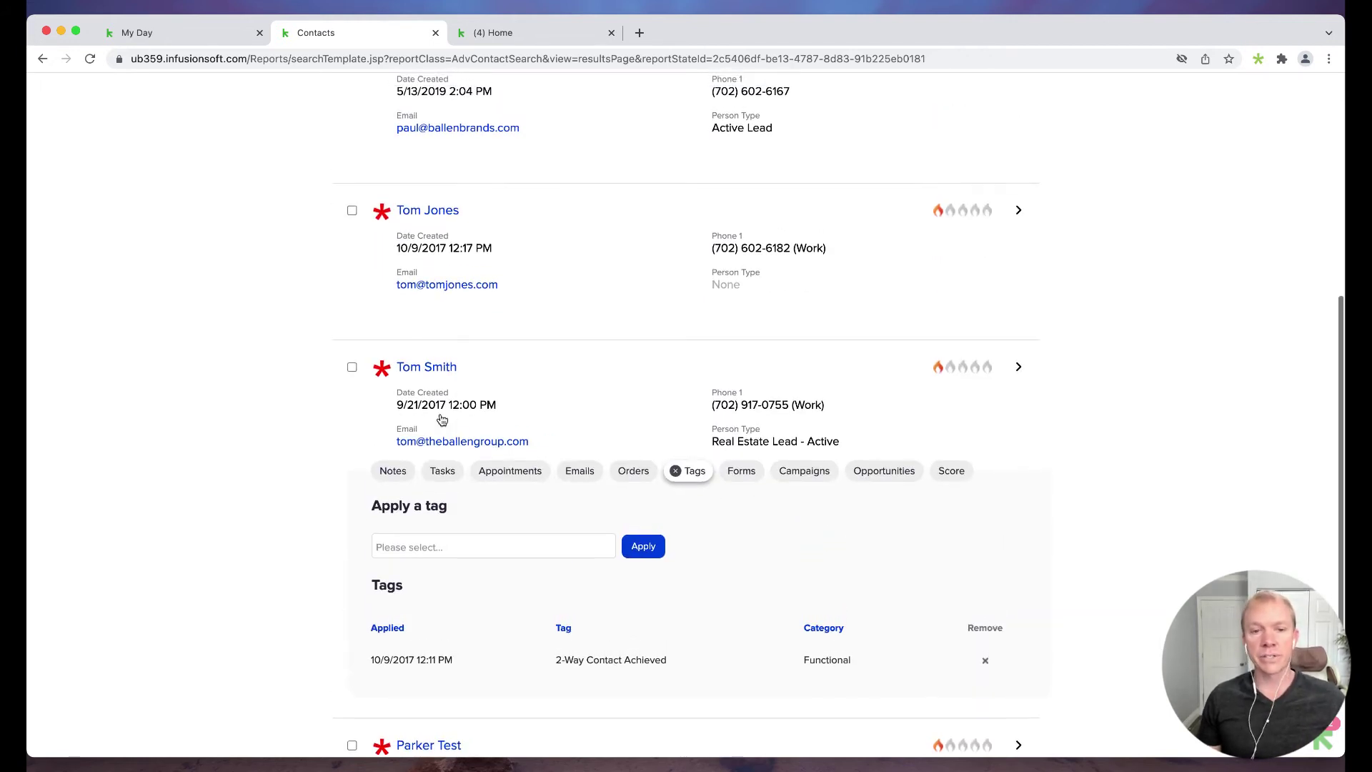
{"action": "left_click", "coordinate": [429, 371]}
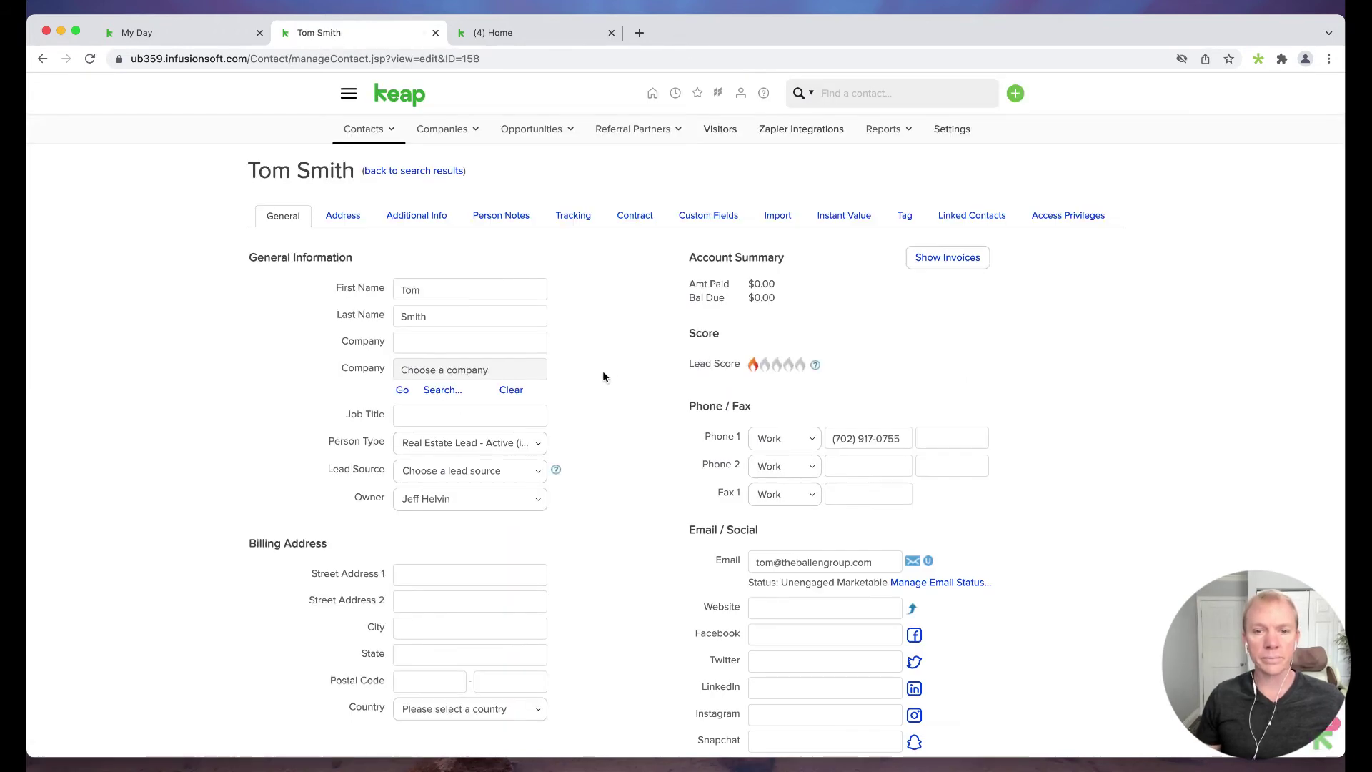
Step: Scroll the contact record to its Tag tab, showing only 2-Way Contact Achieved
{"action": "scroll", "coordinate": [650, 361], "scroll_direction": "down", "scroll_amount": 1}
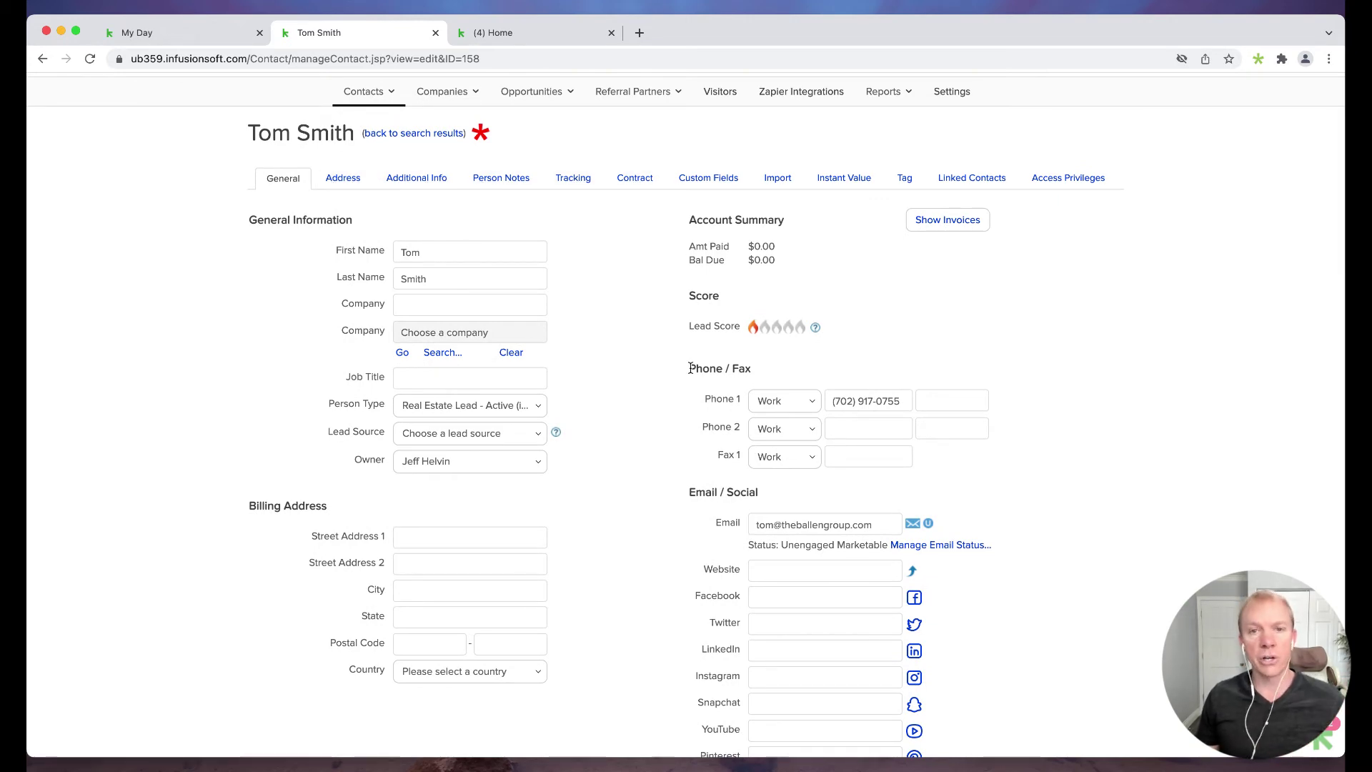
{"action": "scroll", "coordinate": [685, 390], "scroll_direction": "down", "scroll_amount": 5}
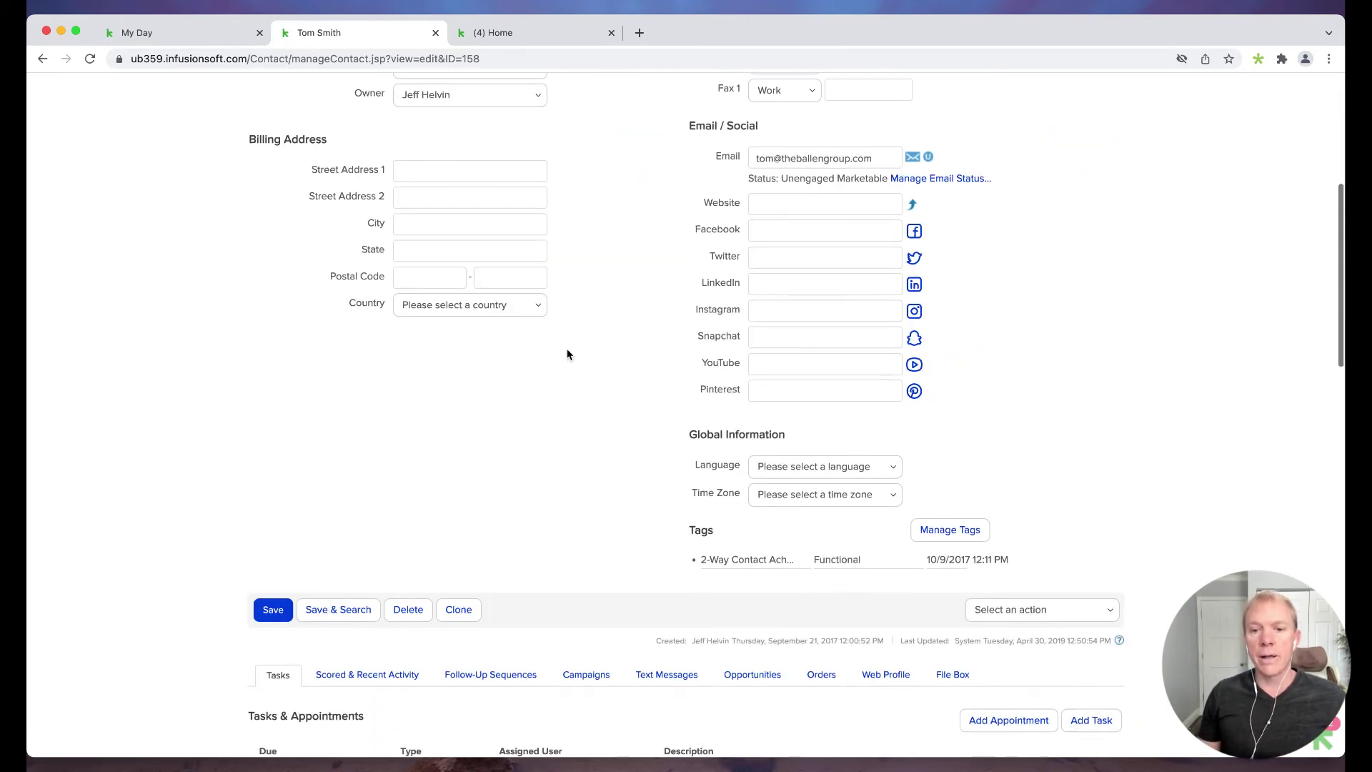
{"action": "left_click_drag", "start_coordinate": [706, 559], "coordinate": [831, 561]}
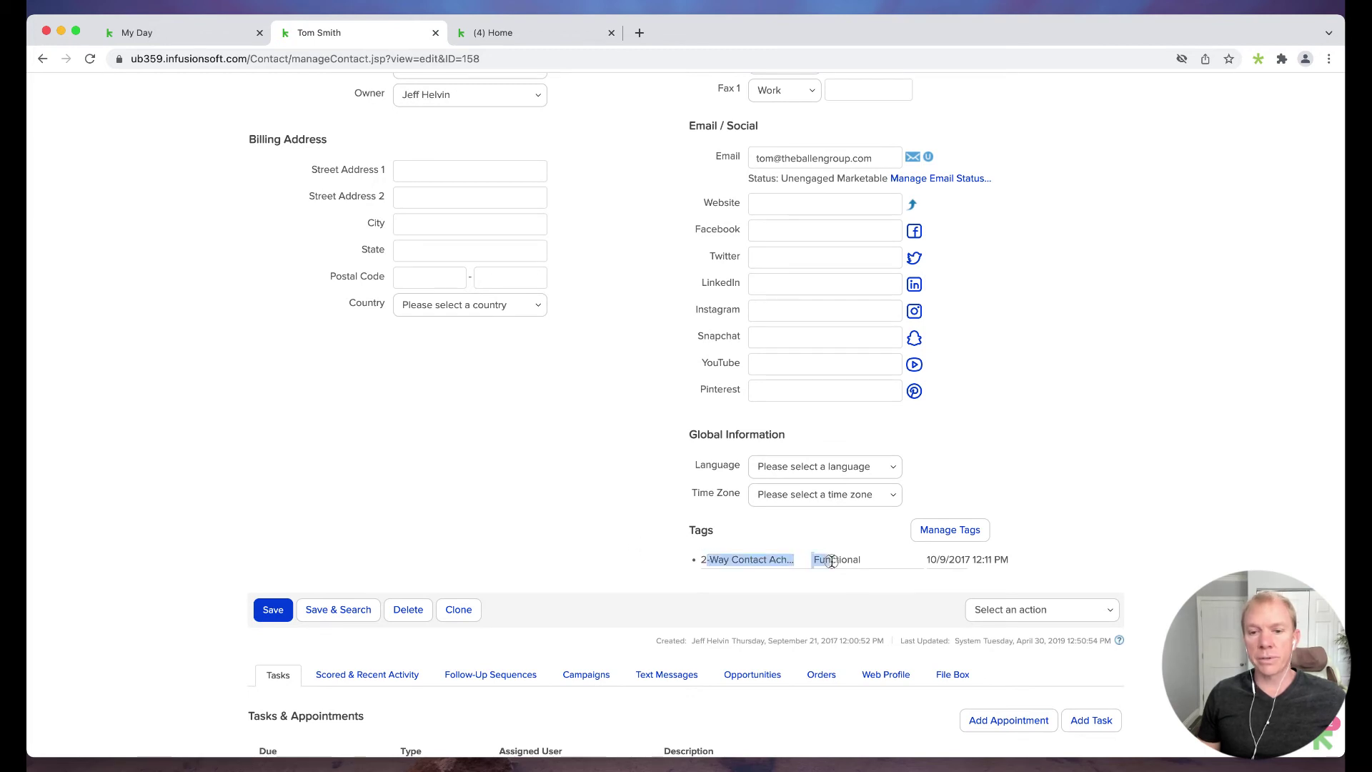
{"action": "left_click", "coordinate": [958, 533]}
Step: Pick Get Birthday from the No Category dropdown, apply it, and go back to search results
{"action": "scroll", "coordinate": [465, 486], "scroll_direction": "up", "scroll_amount": 6}
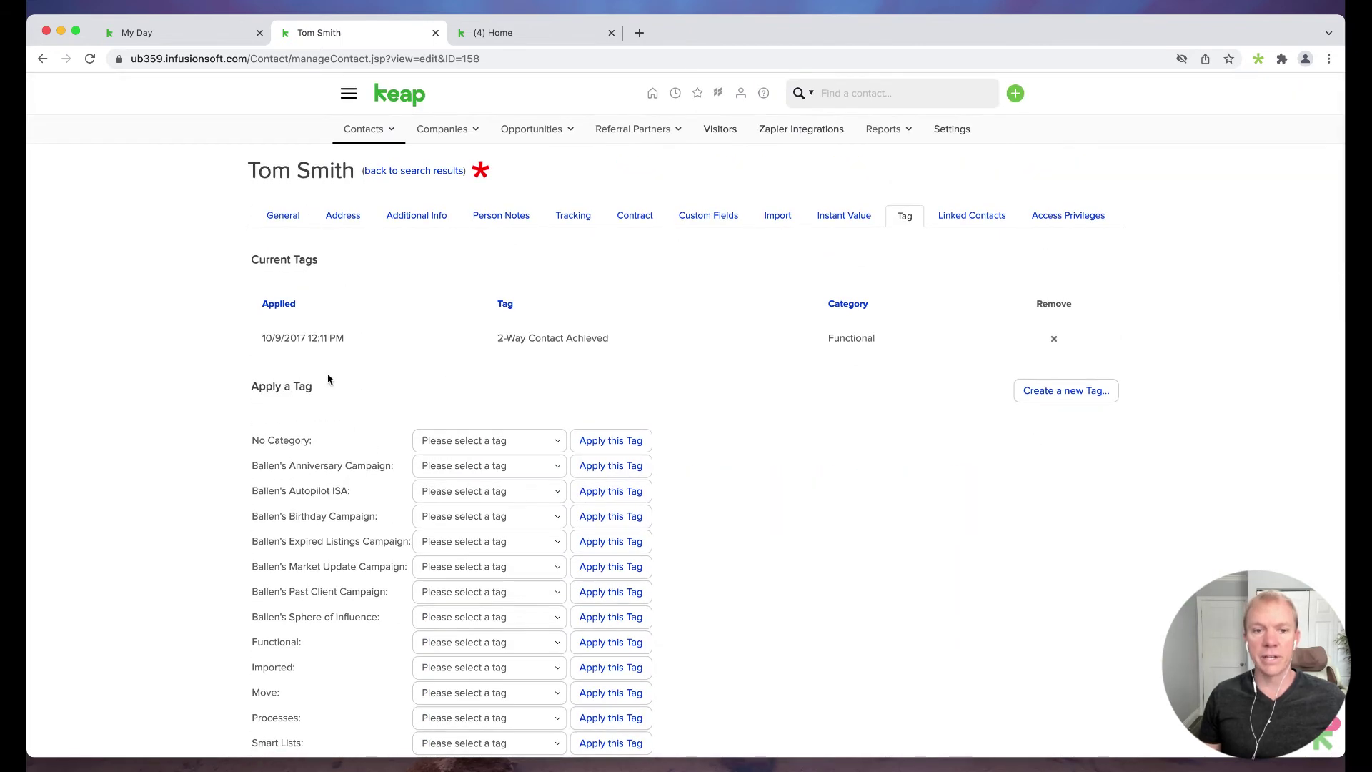
{"action": "left_click_drag", "start_coordinate": [266, 339], "coordinate": [704, 341]}
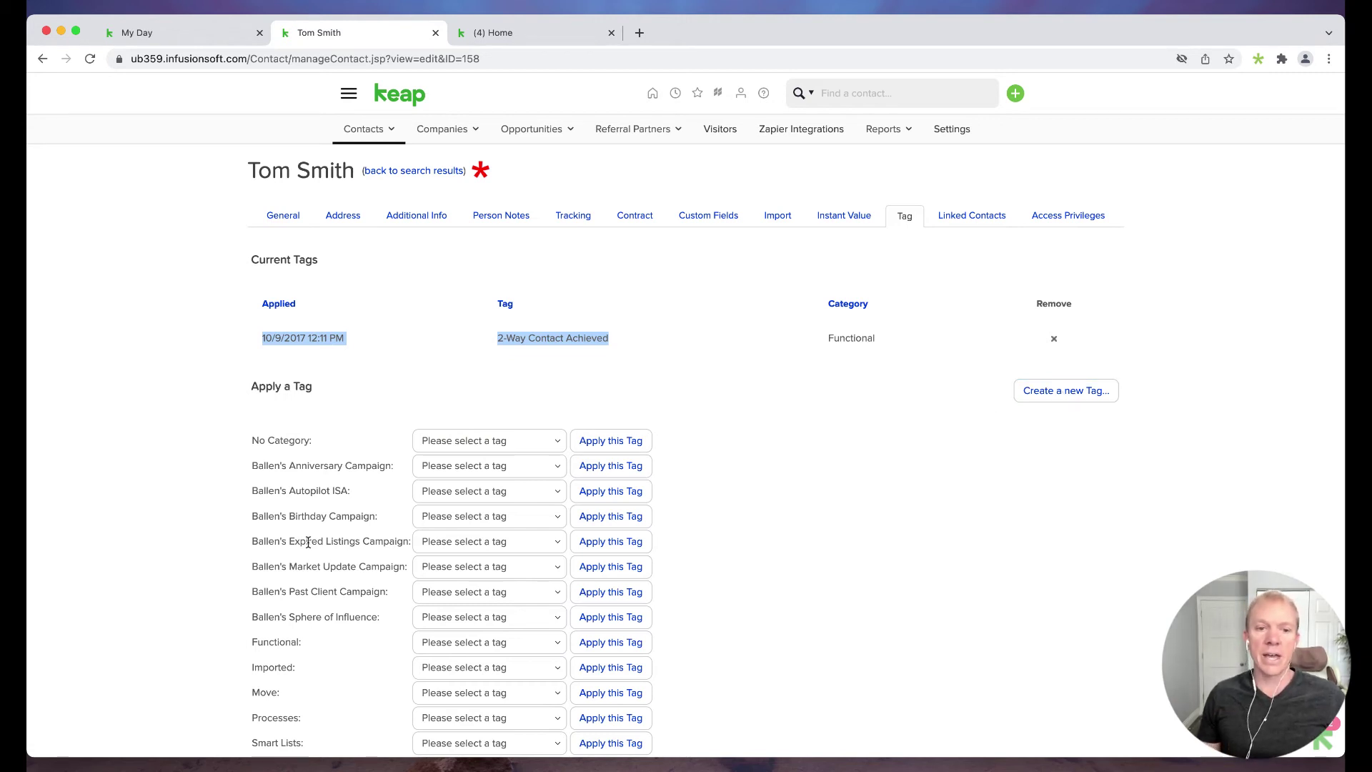
{"action": "scroll", "coordinate": [311, 542], "scroll_direction": "down", "scroll_amount": 2}
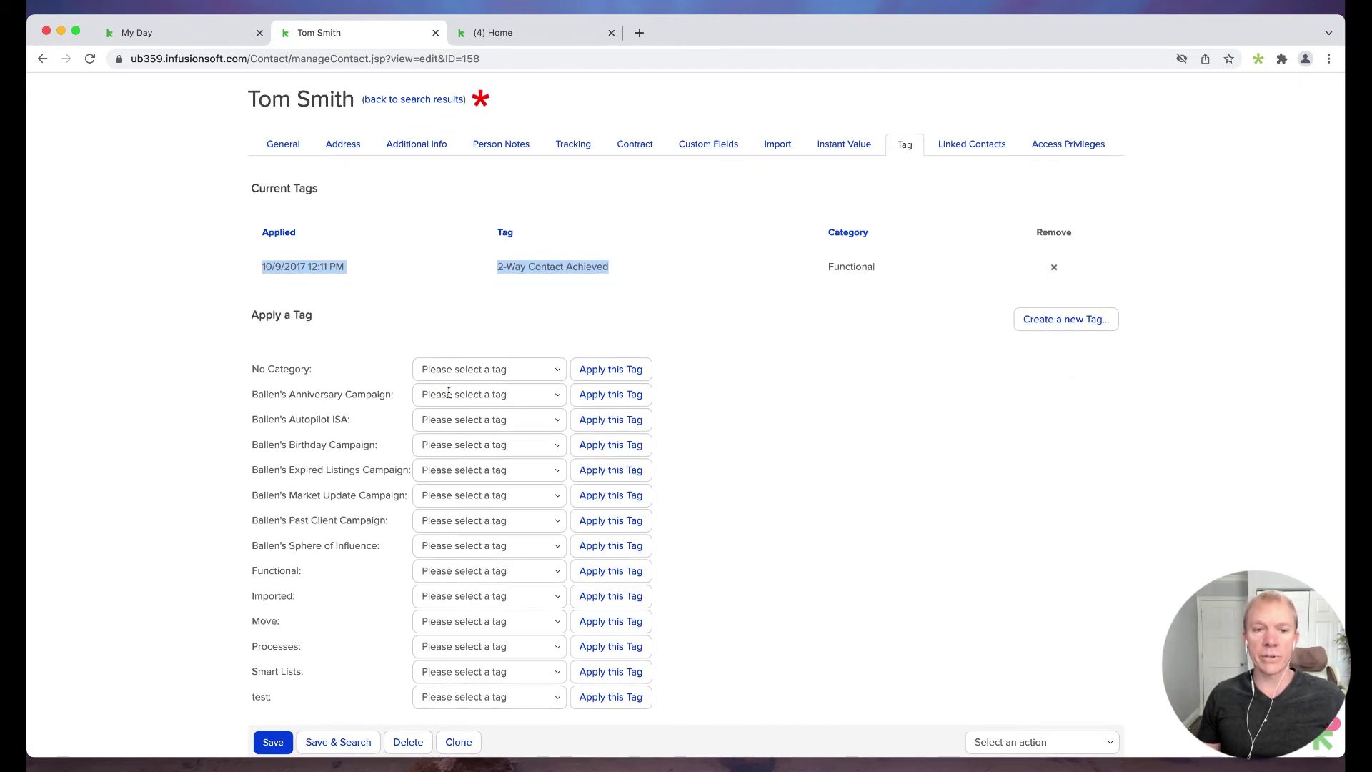
{"action": "left_click", "coordinate": [486, 368]}
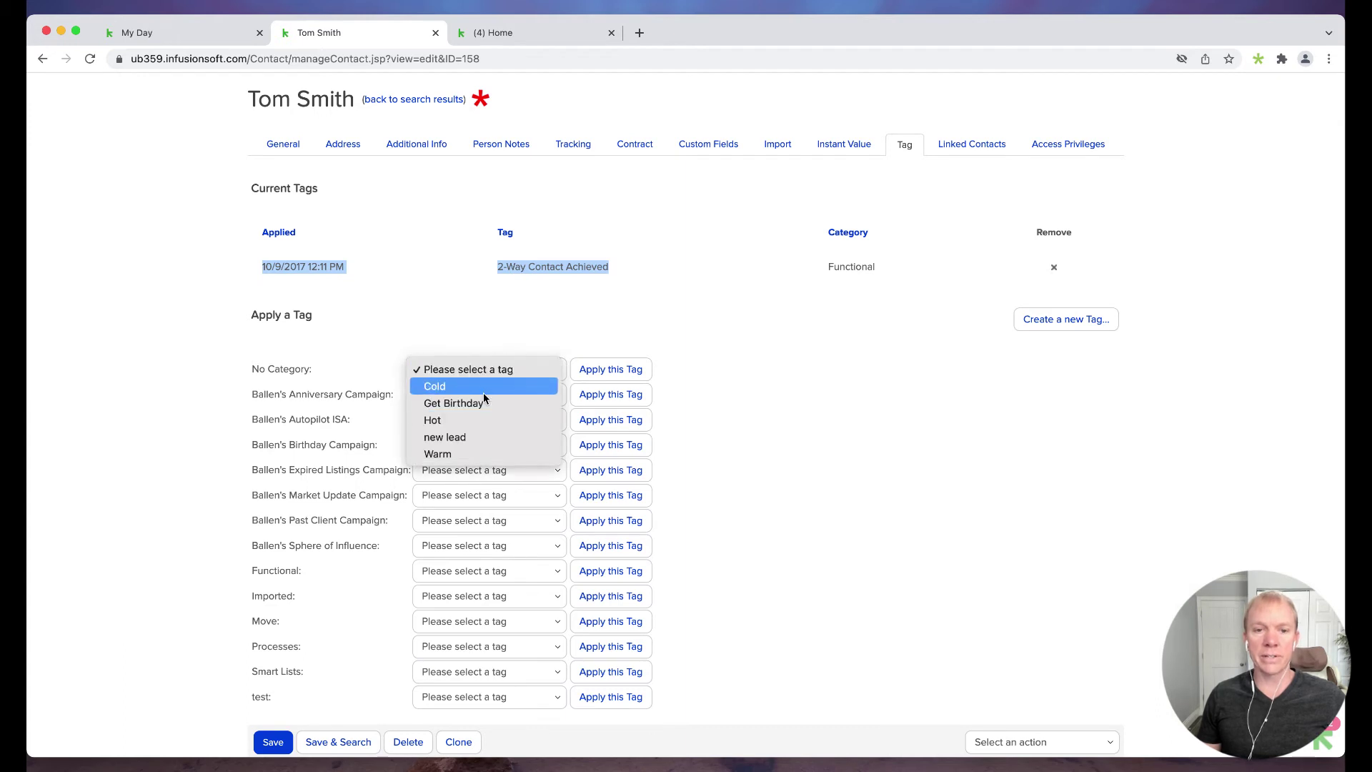
{"action": "left_click", "coordinate": [483, 403]}
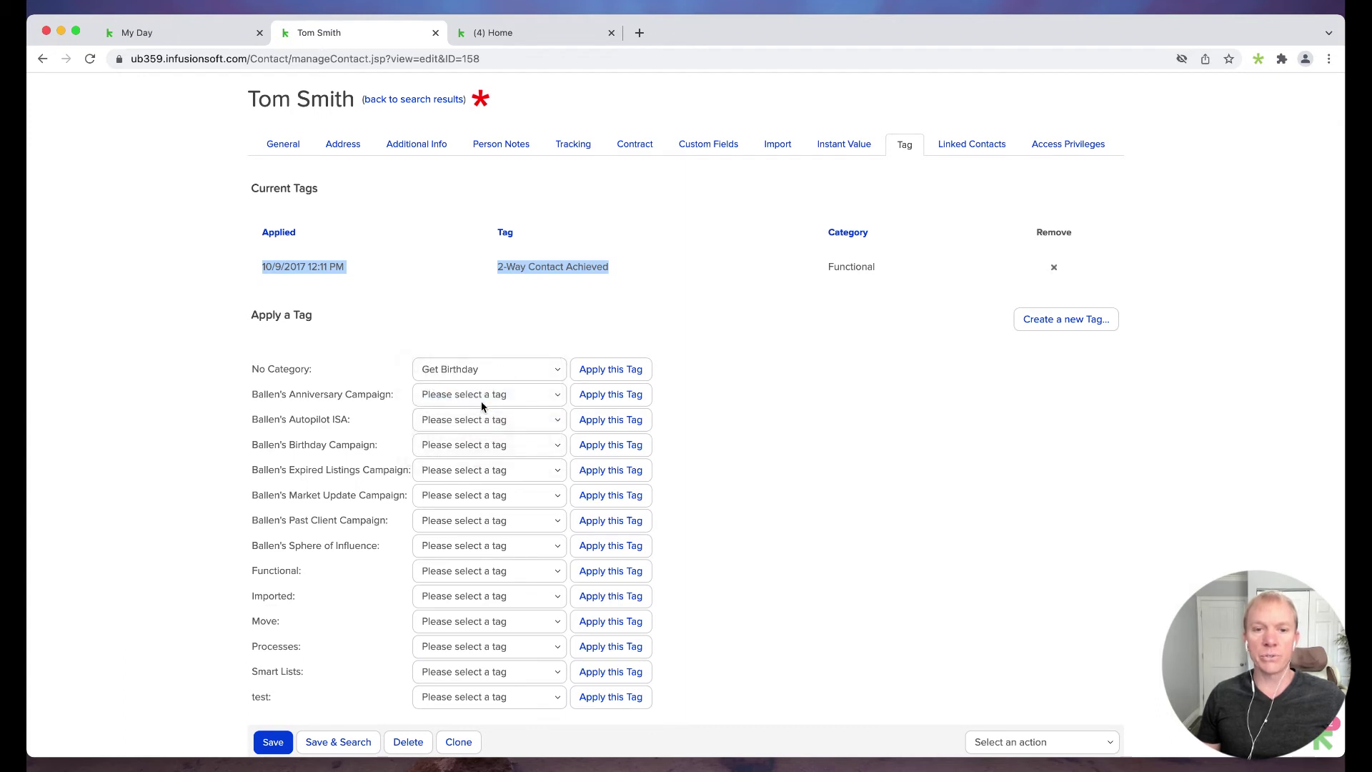
{"action": "left_click", "coordinate": [629, 373]}
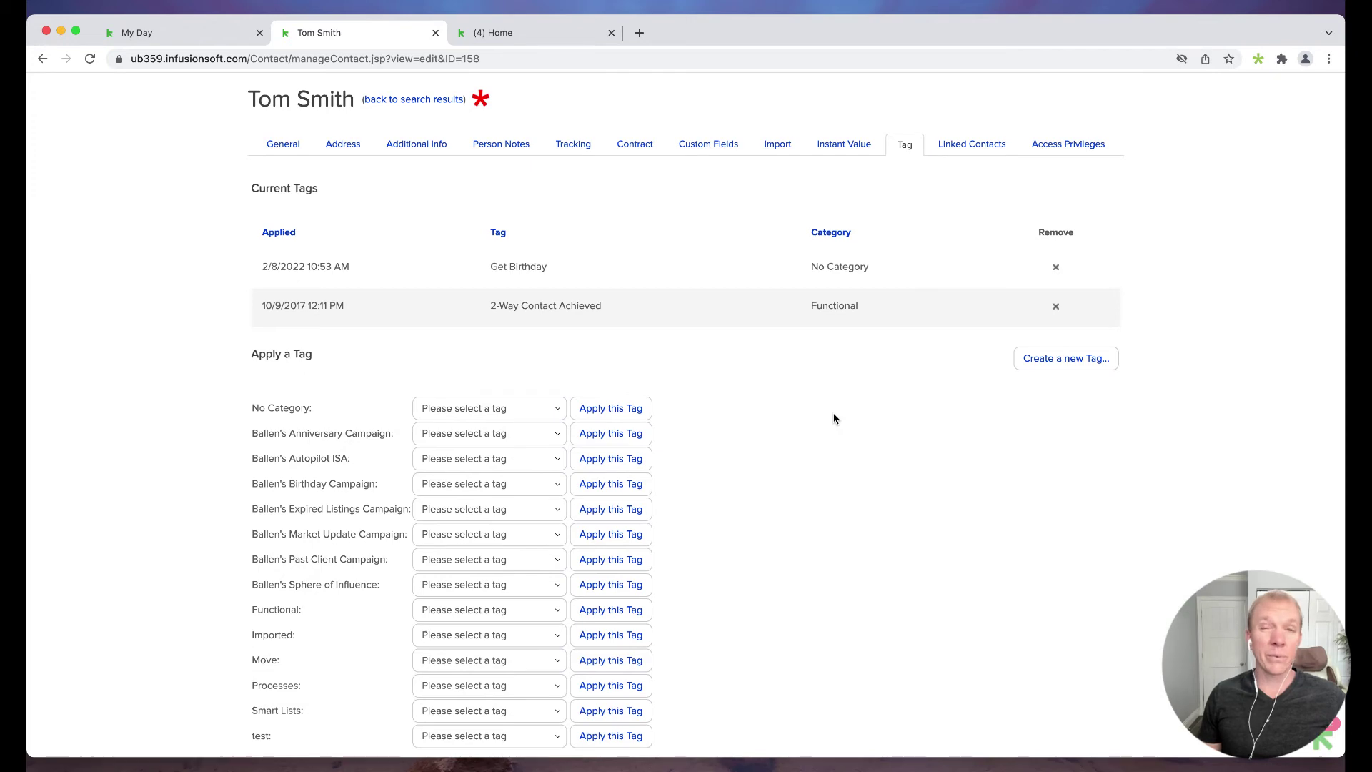
{"action": "scroll", "coordinate": [833, 418], "scroll_direction": "up", "scroll_amount": 2}
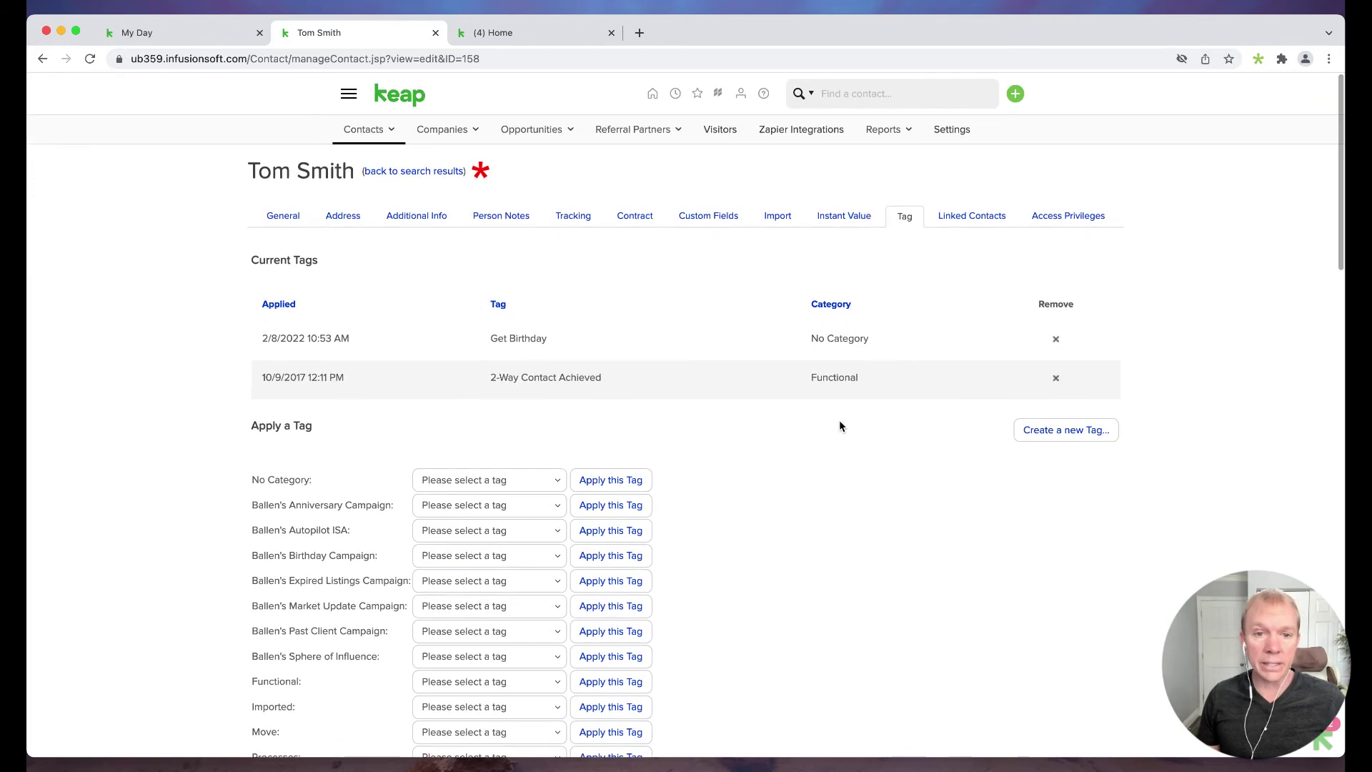
{"action": "left_click", "coordinate": [398, 174]}
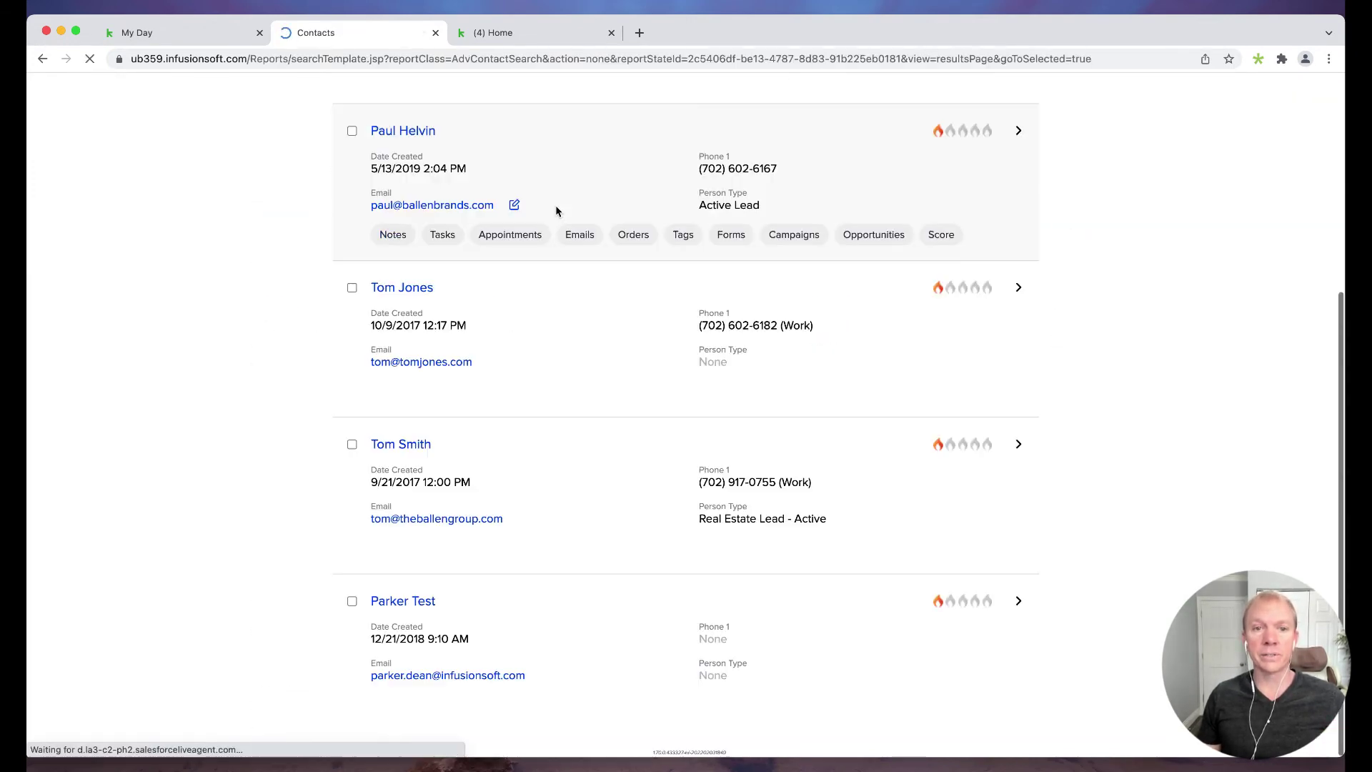
Step: Open a result's Apply a tag section, then switch to the new Keap Home dashboard
{"action": "left_click", "coordinate": [679, 236]}
{"action": "left_click", "coordinate": [991, 271]}
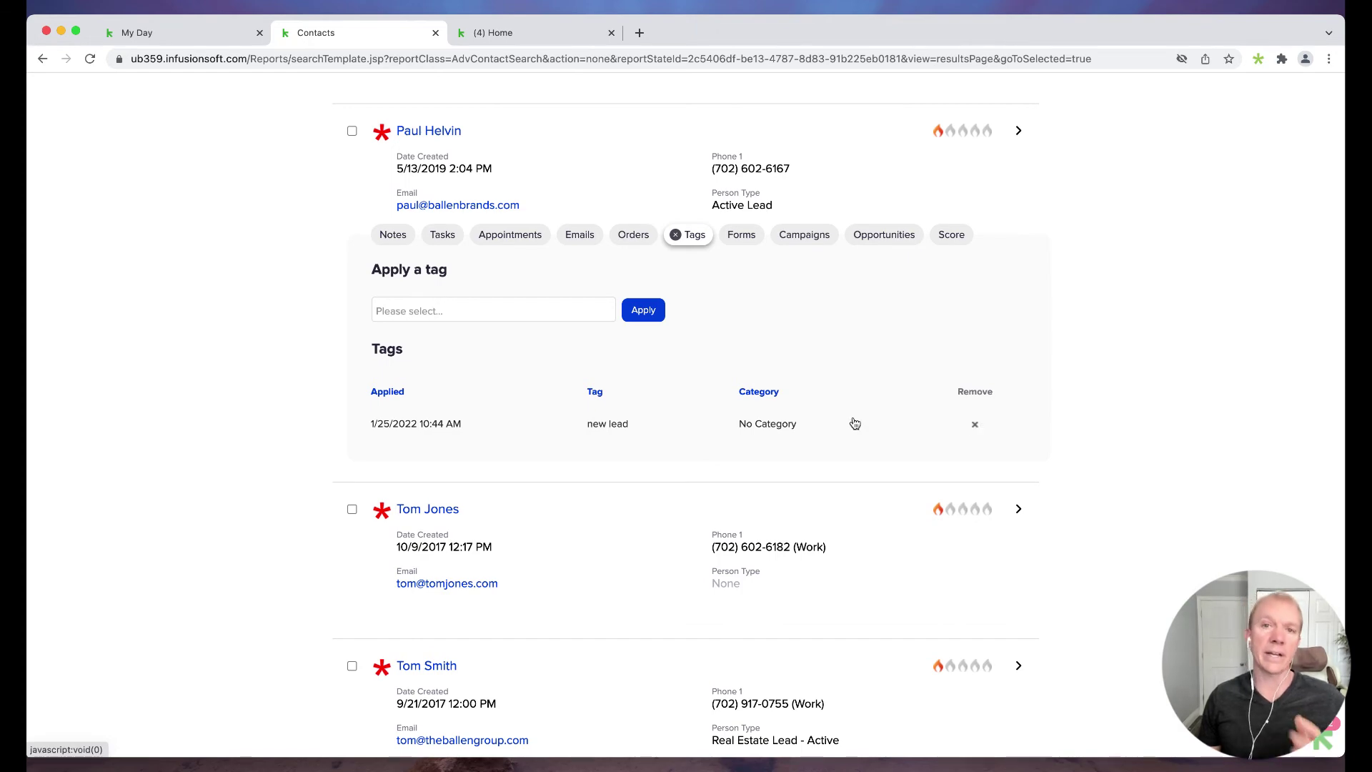
{"action": "scroll", "coordinate": [854, 434], "scroll_direction": "up", "scroll_amount": 5}
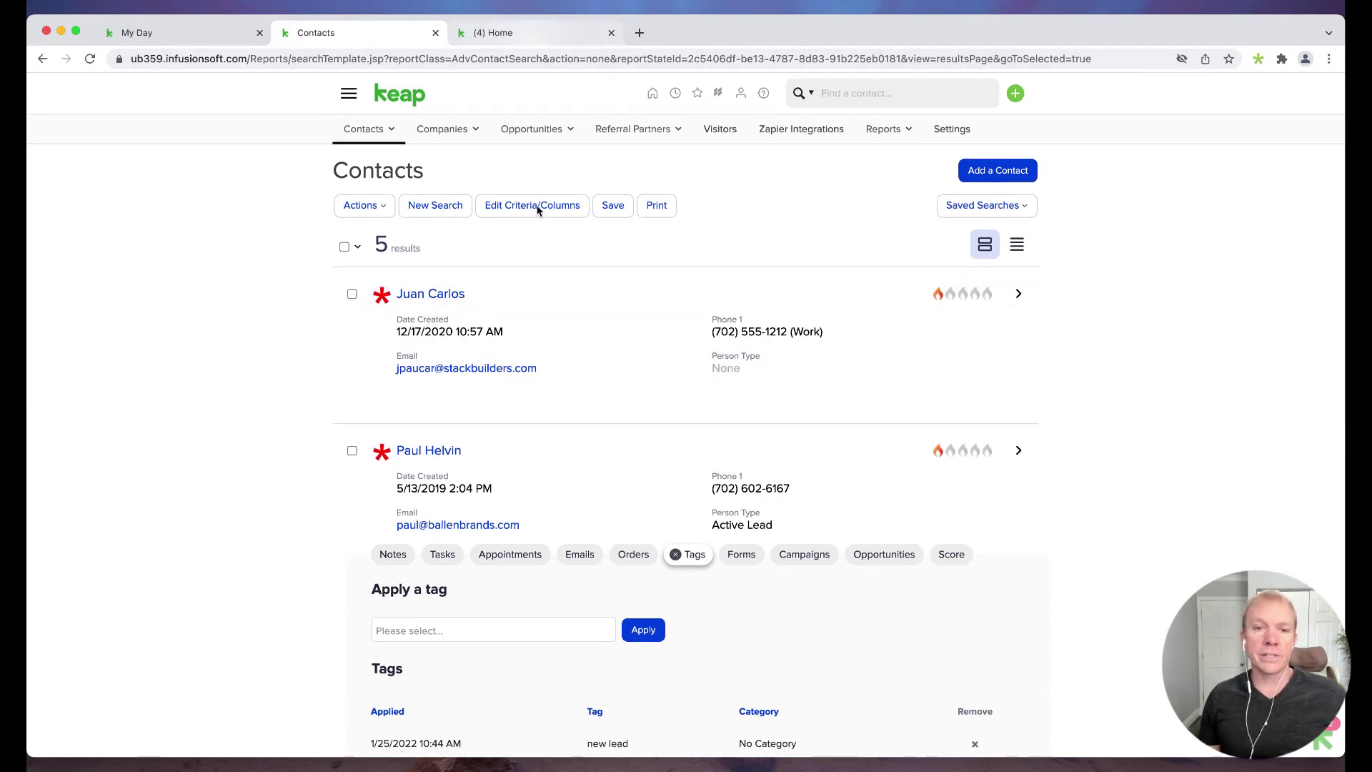
{"action": "left_click", "coordinate": [520, 32]}
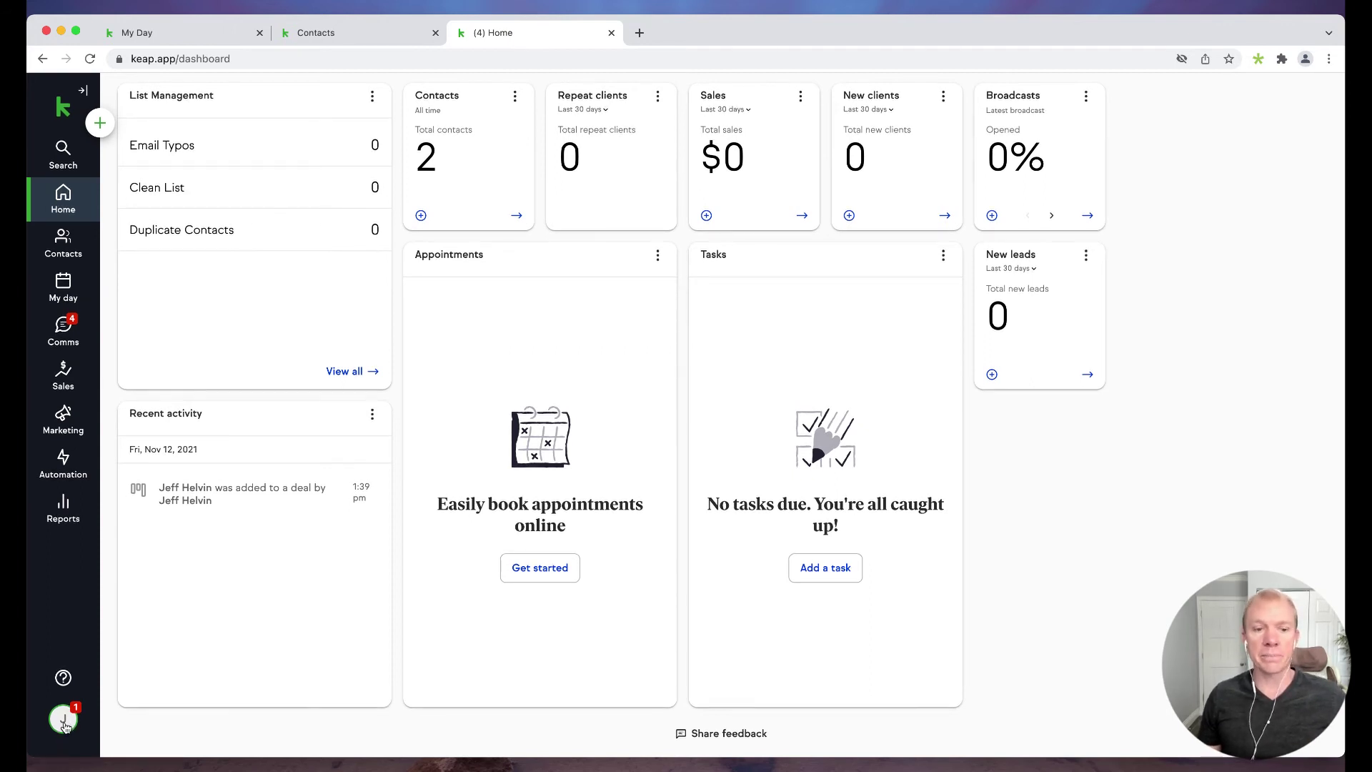
{"action": "left_click", "coordinate": [64, 719]}
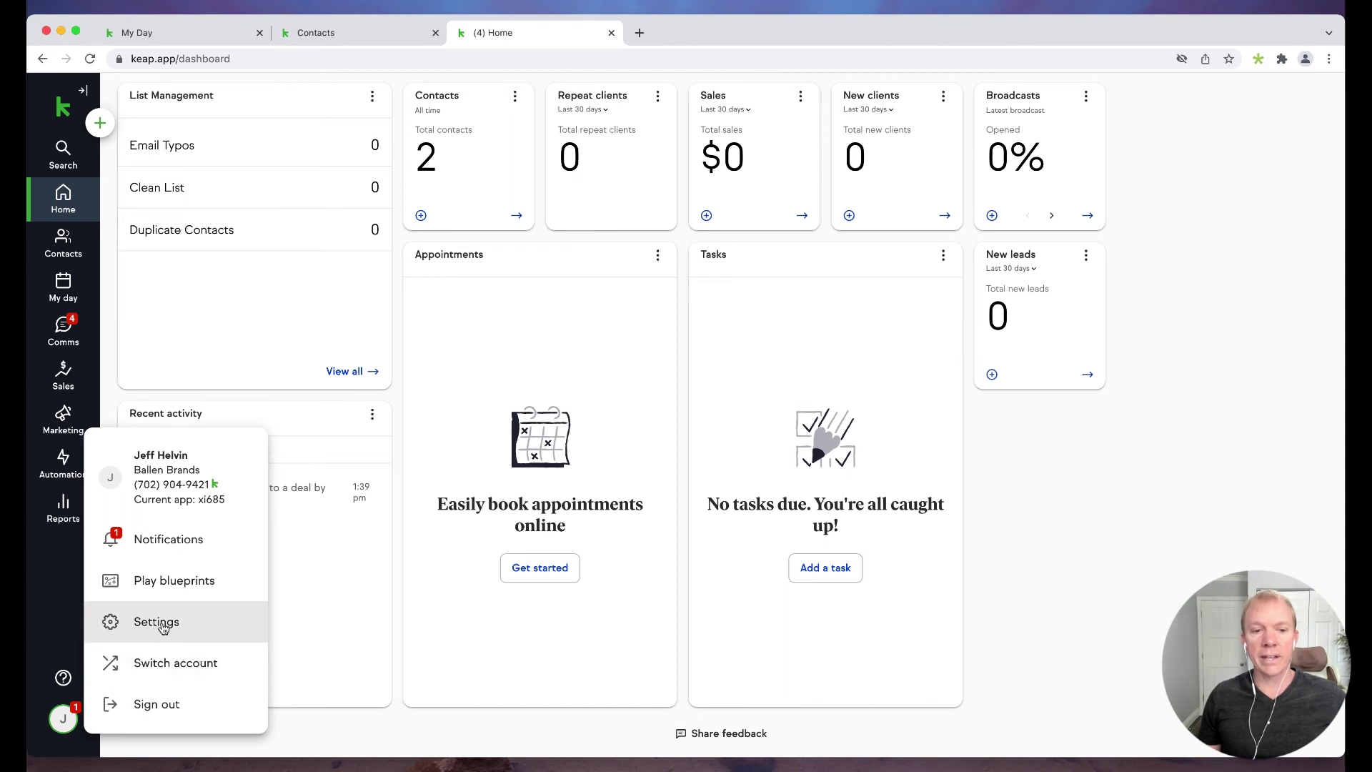
Step: Go to the Tags list in account settings and bring up an empty Add new tag form
{"action": "left_click", "coordinate": [171, 625]}
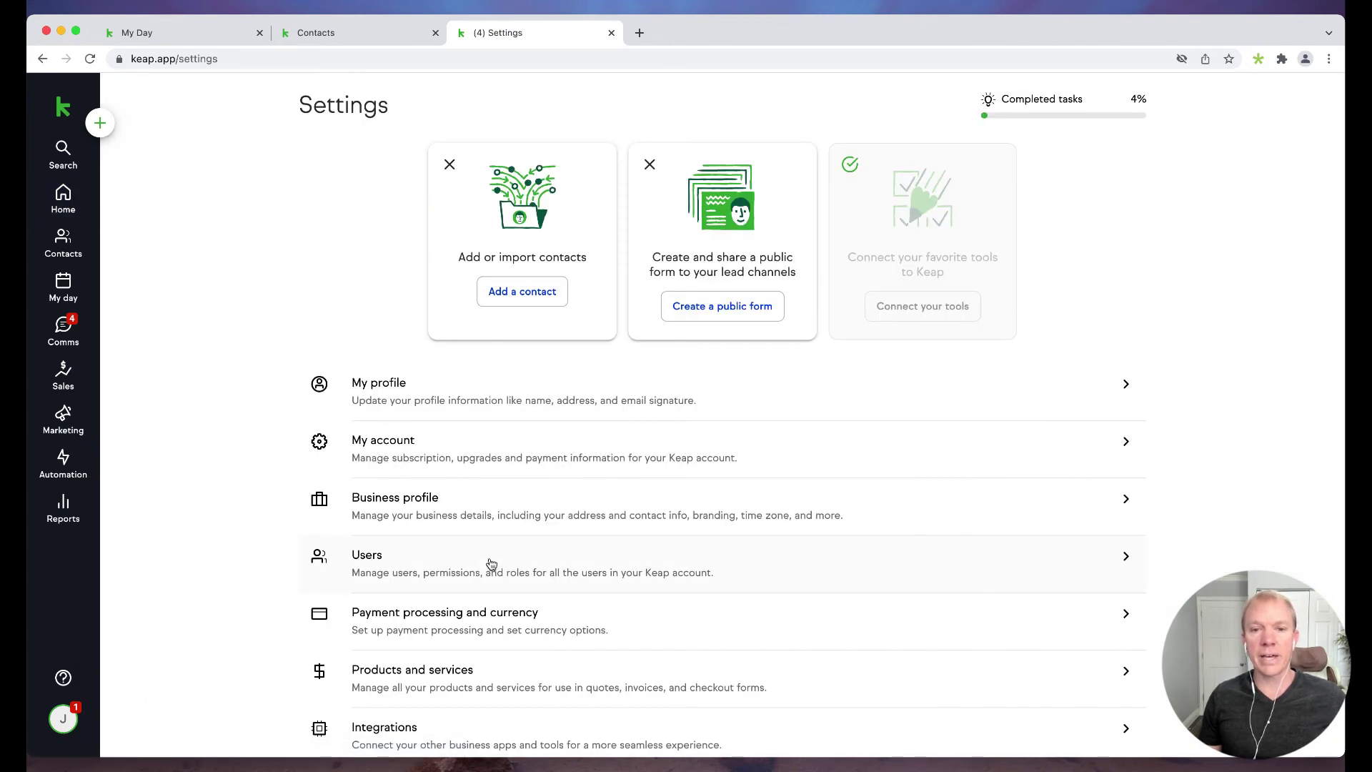
{"action": "scroll", "coordinate": [511, 555], "scroll_direction": "down", "scroll_amount": 2}
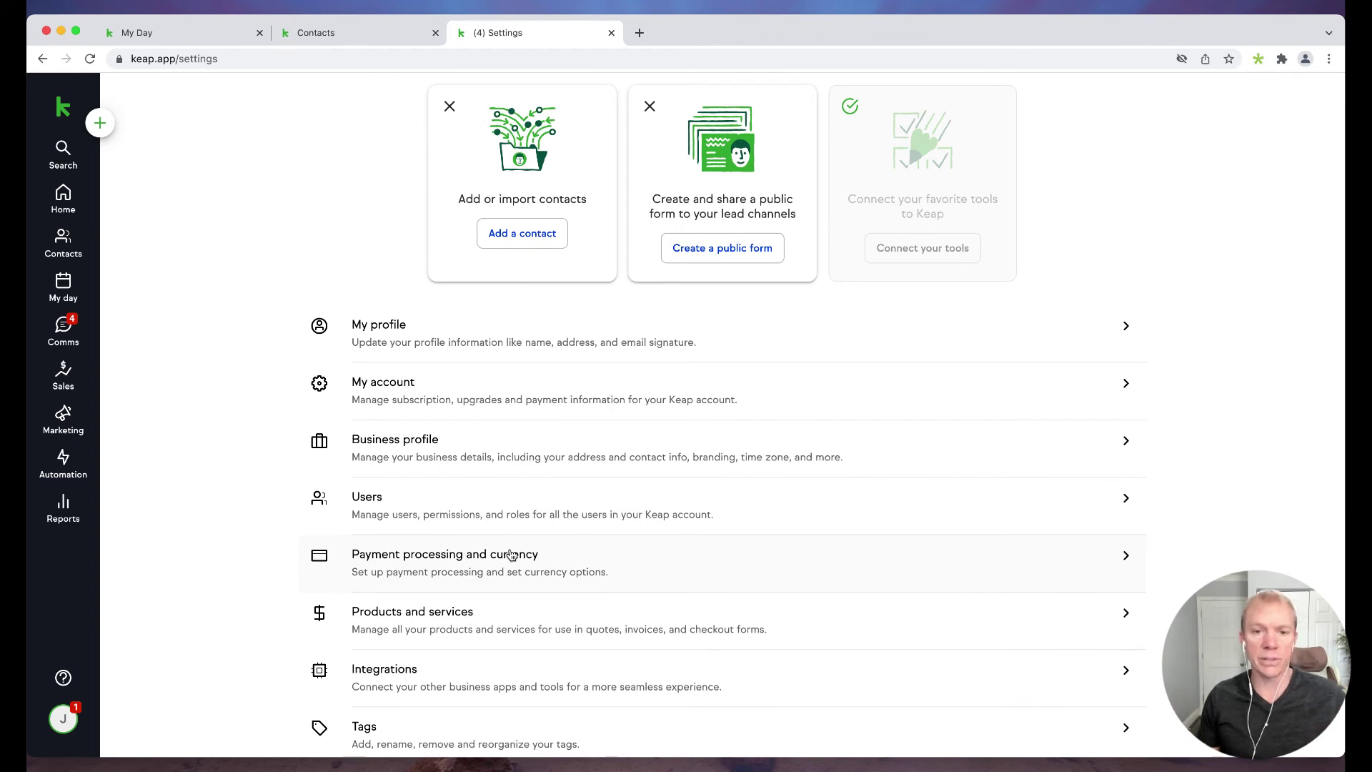
{"action": "scroll", "coordinate": [512, 555], "scroll_direction": "down", "scroll_amount": 4}
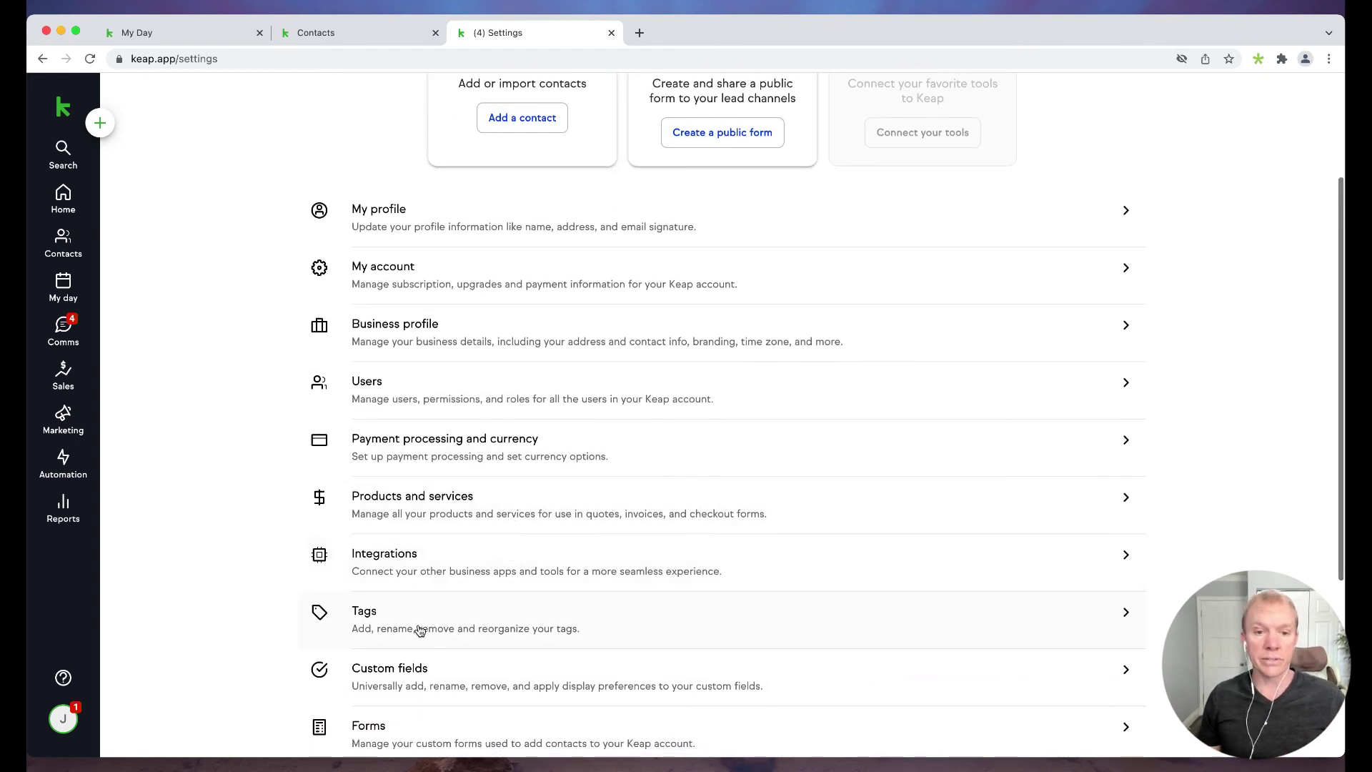
{"action": "left_click", "coordinate": [456, 619]}
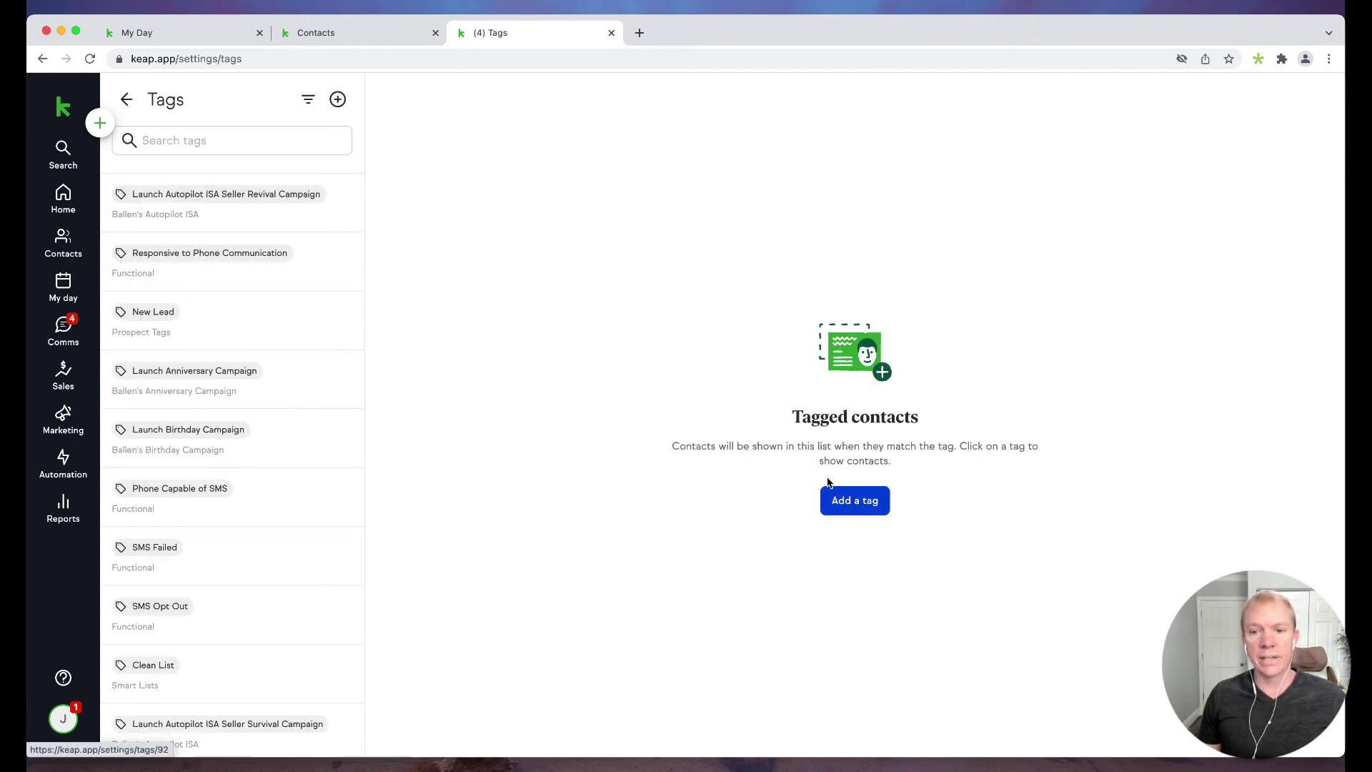
{"action": "left_click", "coordinate": [848, 501]}
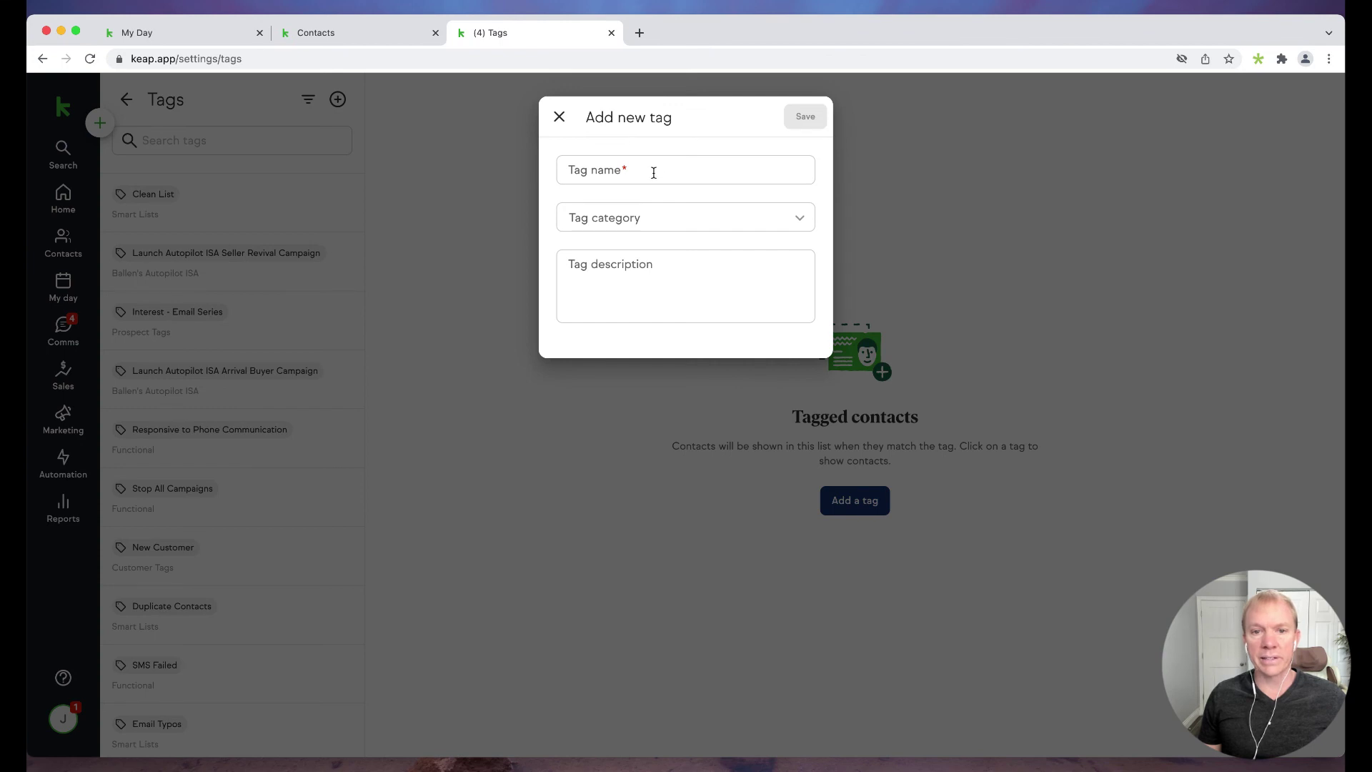
Step: Close the Add new tag form unsaved and show the Contacts People list with its two contacts
{"action": "left_click", "coordinate": [559, 118]}
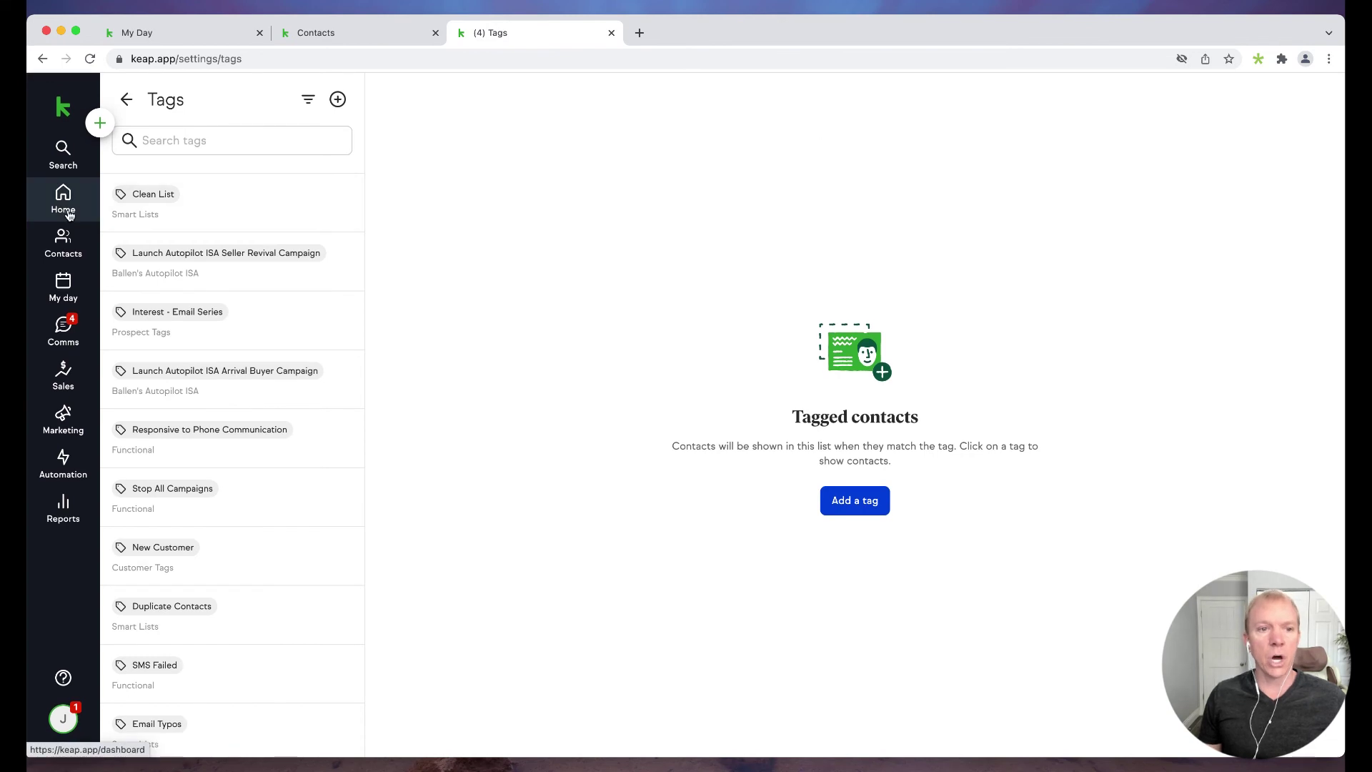
{"action": "left_click", "coordinate": [63, 242]}
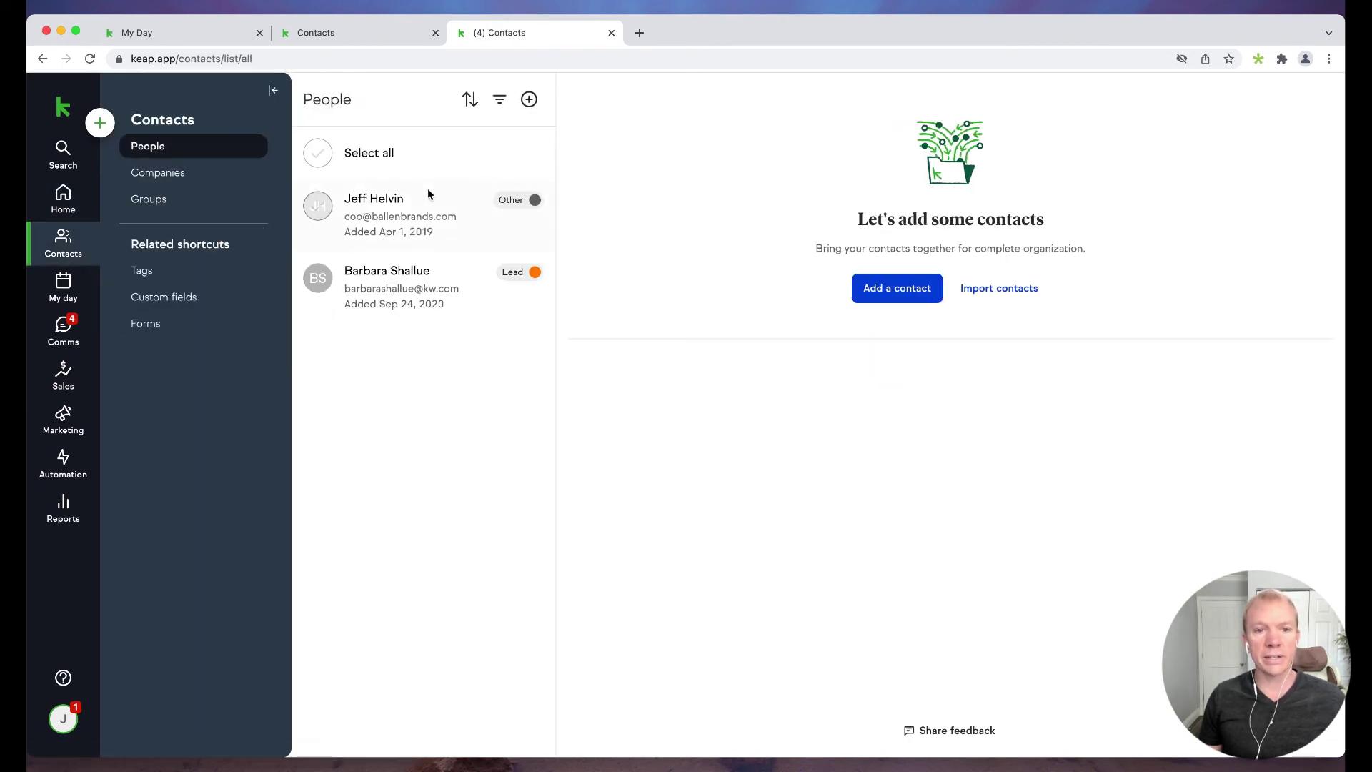
Step: Open a contact's record and start a new tag named 'Get Birthday' from its tag field
{"action": "left_click", "coordinate": [375, 213]}
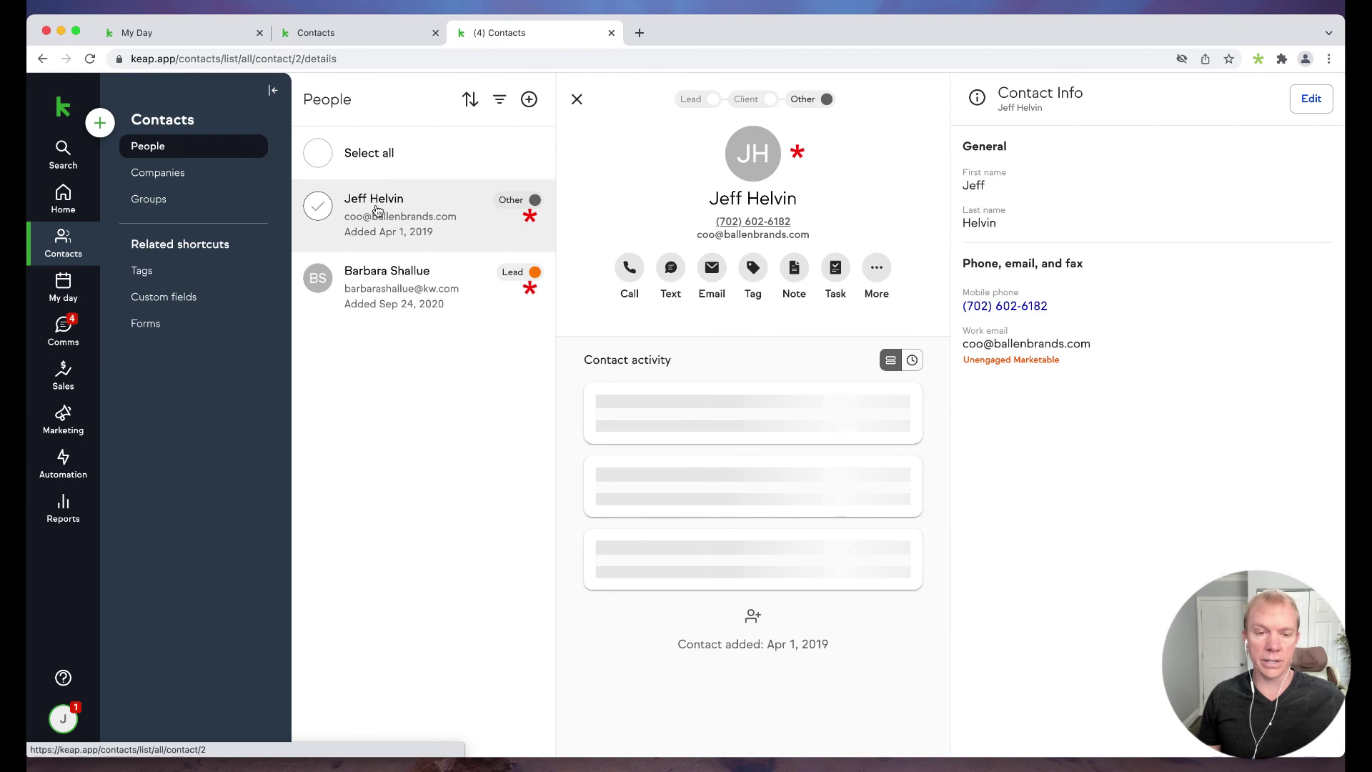
{"action": "left_click", "coordinate": [753, 267]}
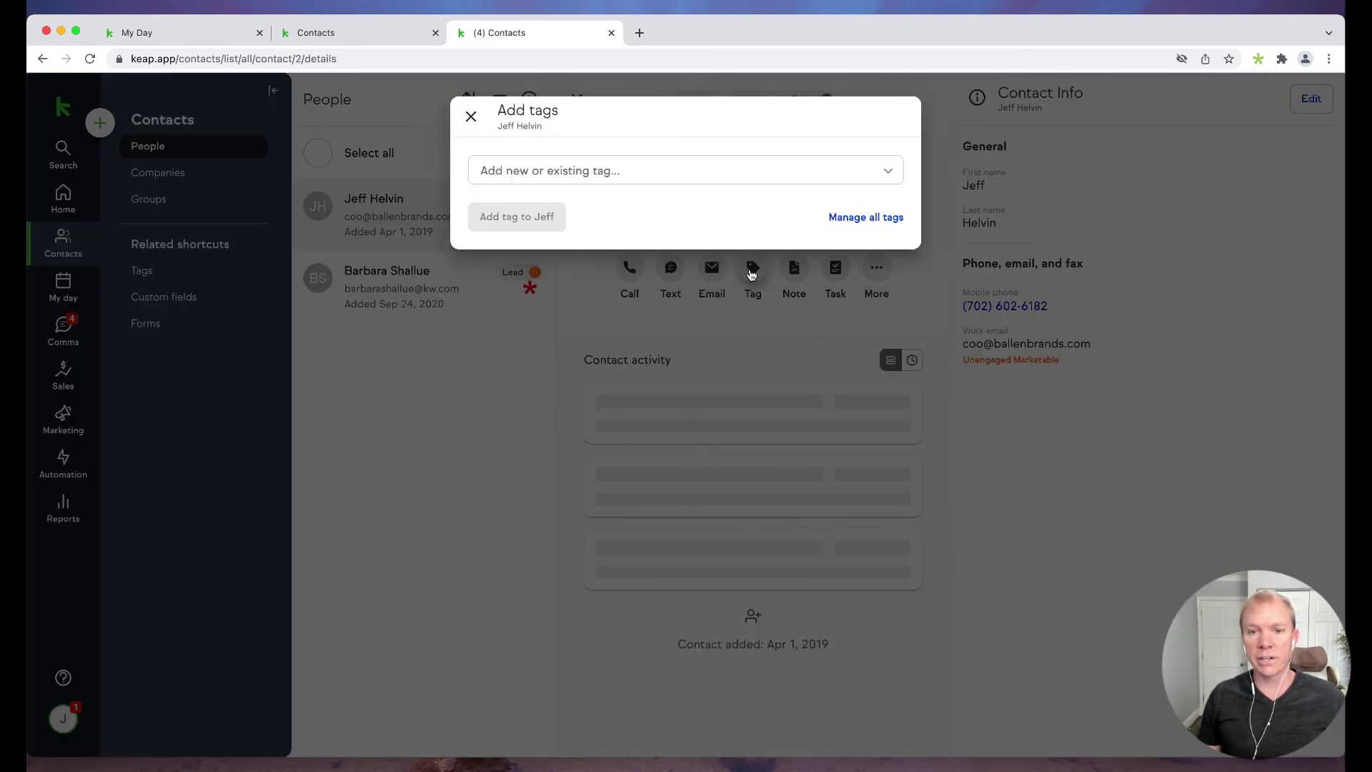
{"action": "left_click", "coordinate": [624, 175]}
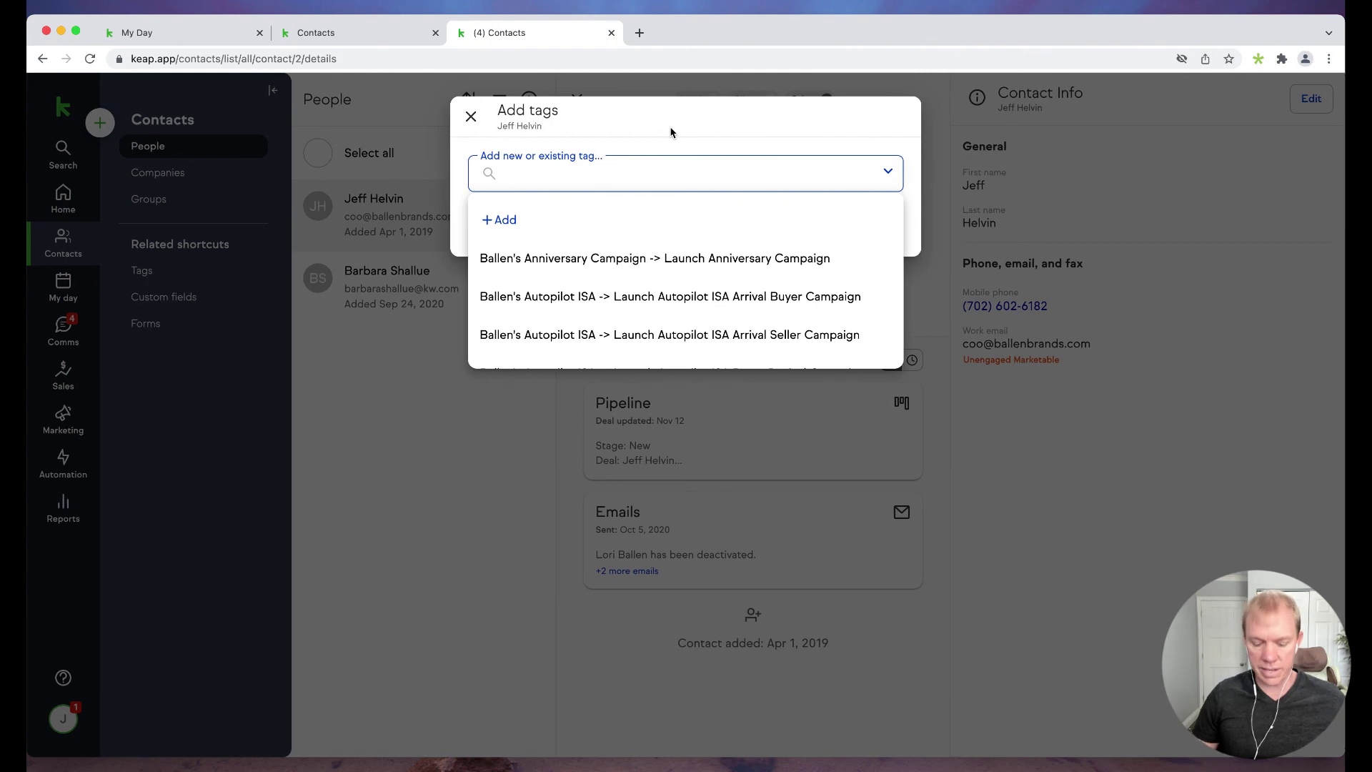
{"action": "type", "text": "Col"}
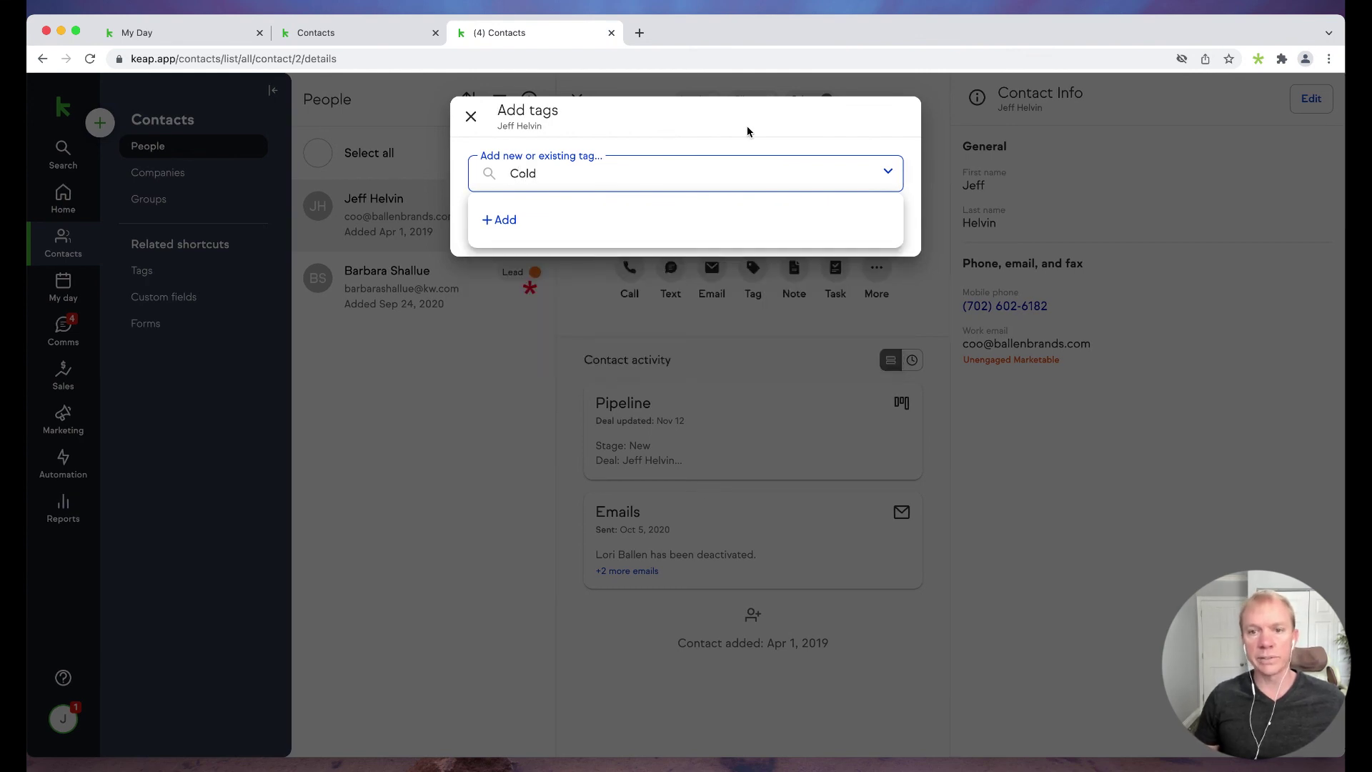
{"action": "type", "text": "d"}
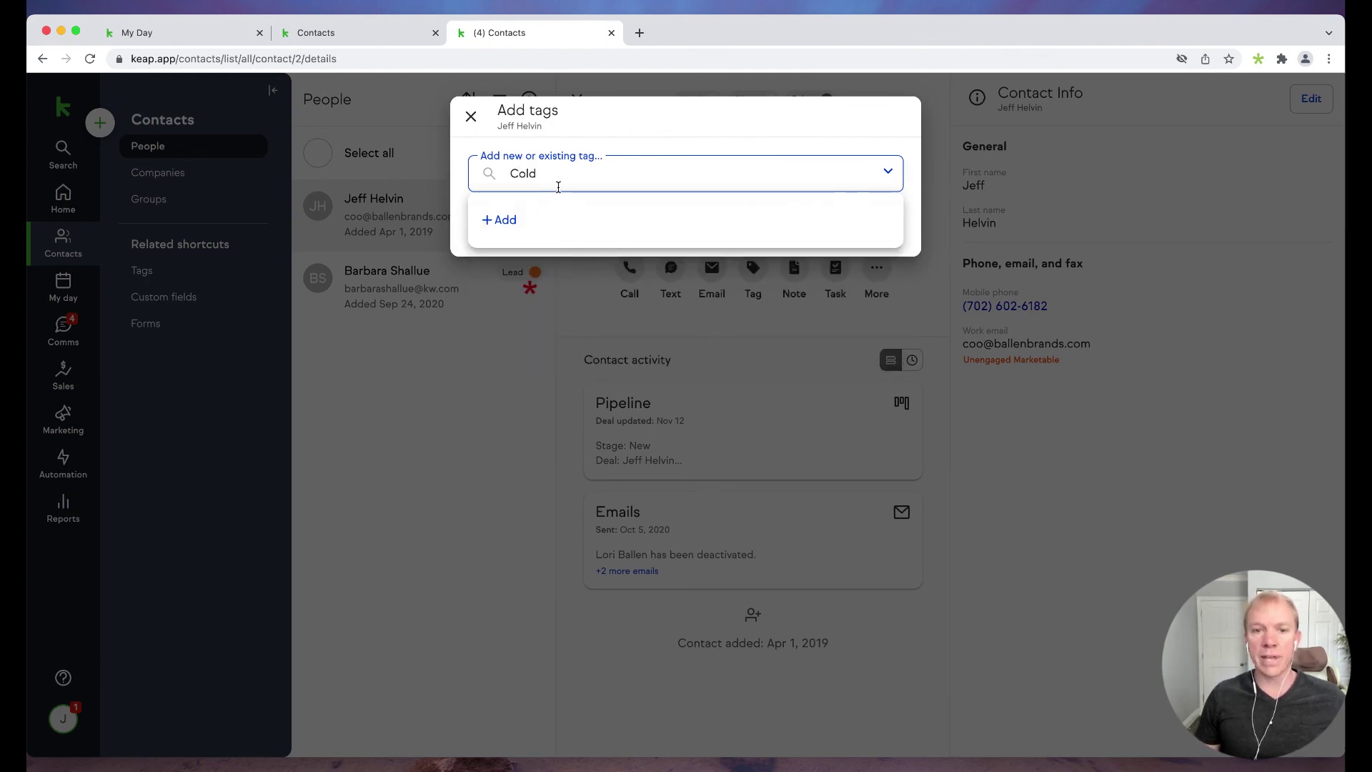
{"action": "key", "text": "BackSpace"}
{"action": "key", "text": "BackSpace"}
{"action": "key", "text": "BackSpace"}
{"action": "key", "text": "BackSpace"}
{"action": "type", "text": "g"}
{"action": "type", "text": "Get"}
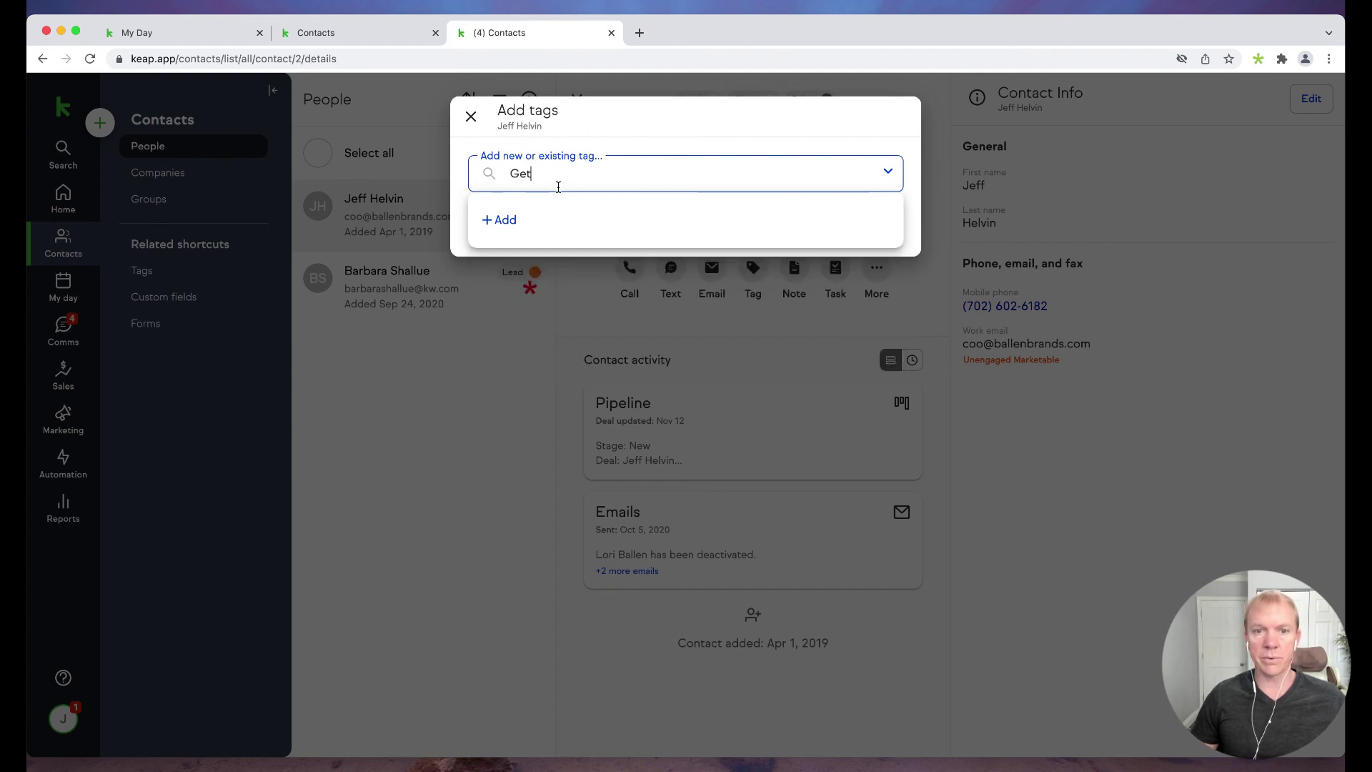
{"action": "type", "text": " Birthday"}
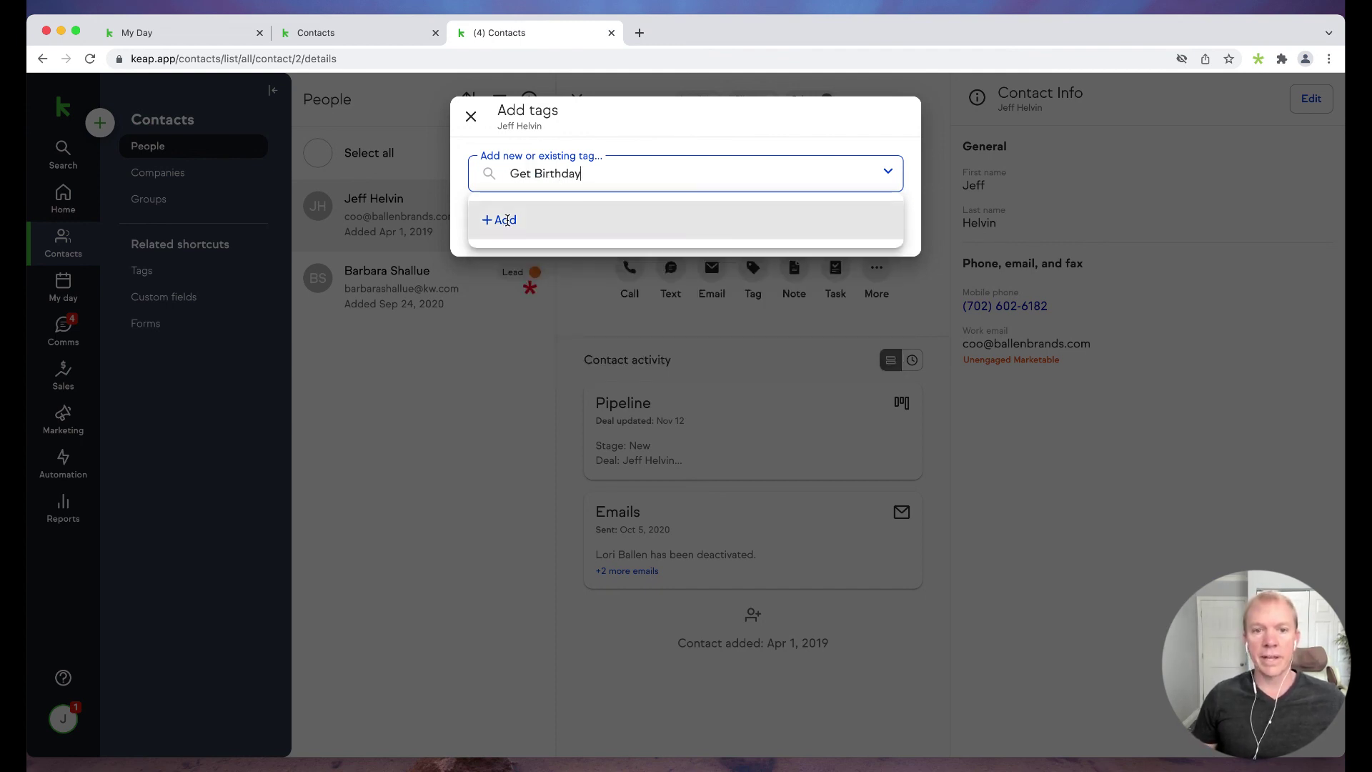
{"action": "left_click", "coordinate": [504, 221]}
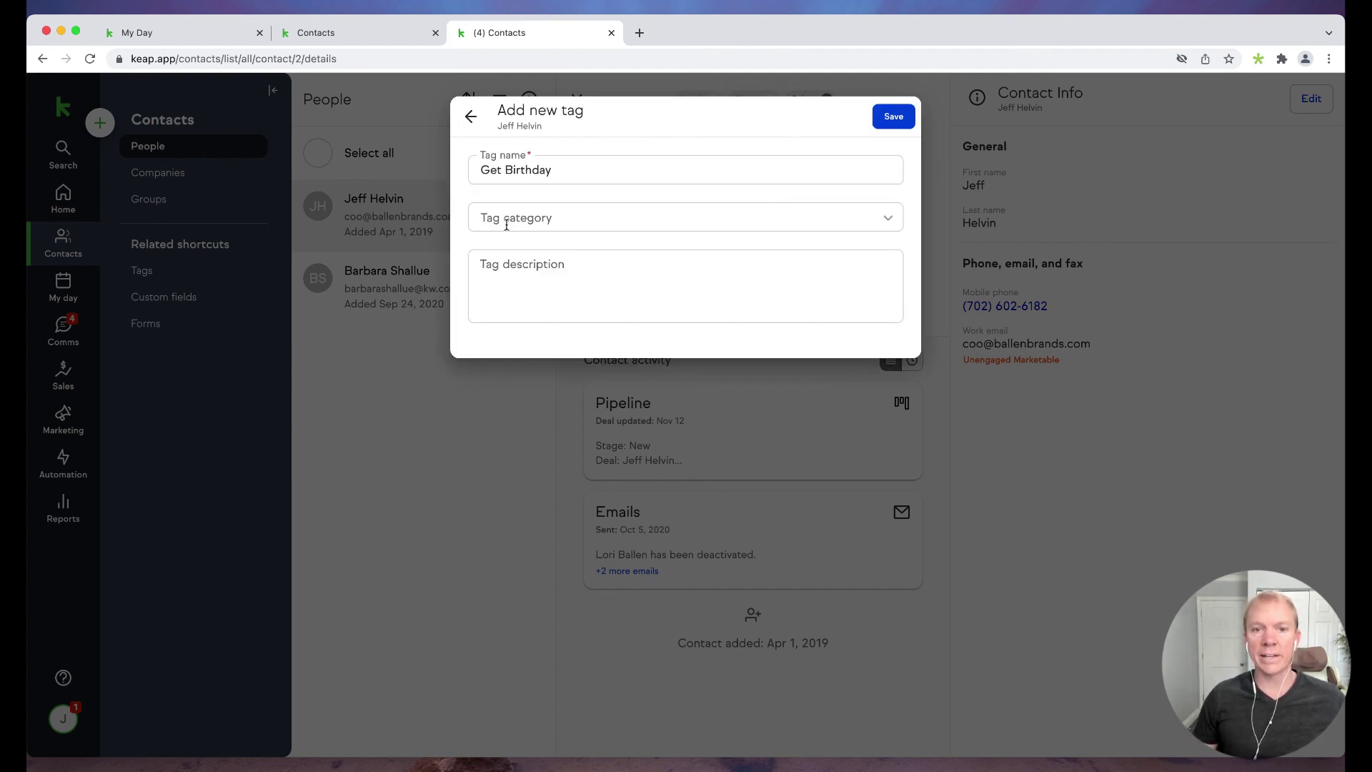
Step: Save the Get Birthday tag as a pending choice, glancing over the other existing tags
{"action": "left_click", "coordinate": [896, 117]}
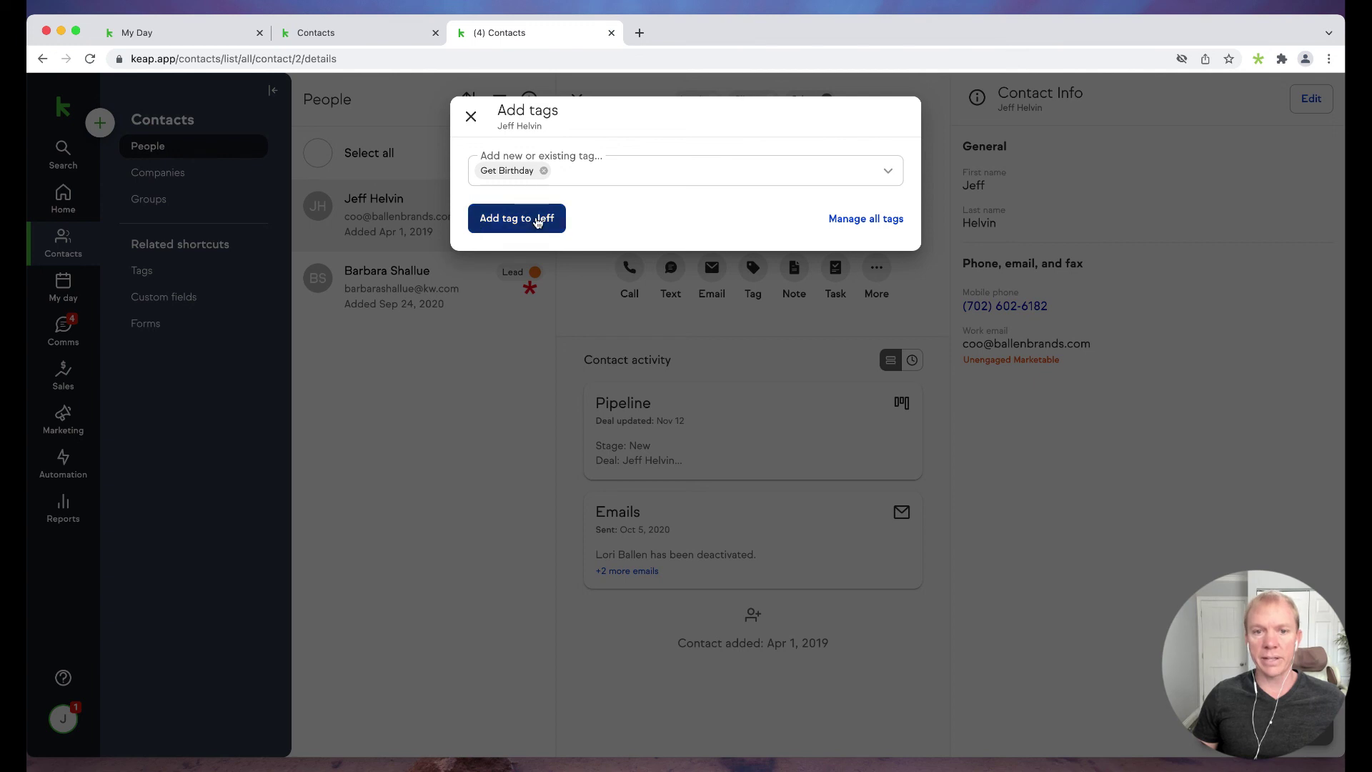
{"action": "left_click", "coordinate": [587, 174]}
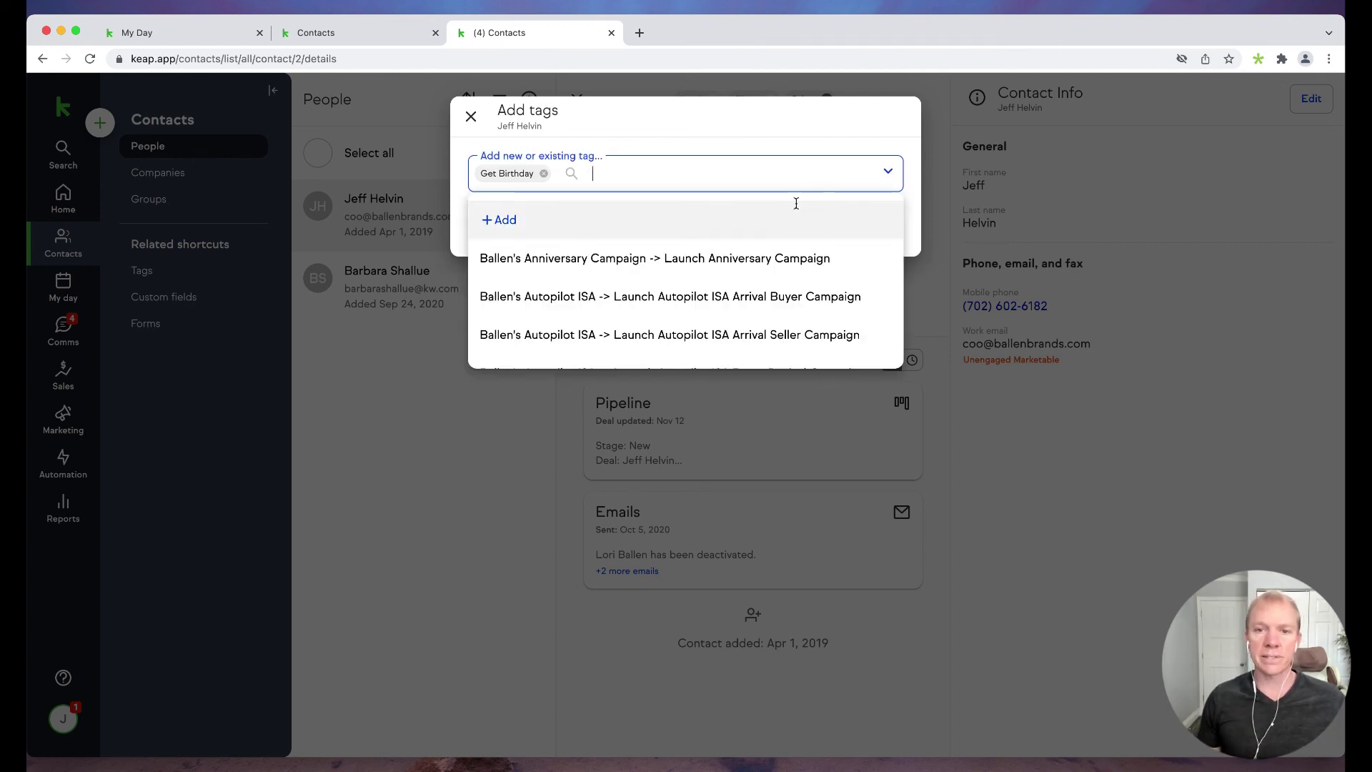
{"action": "left_click", "coordinate": [722, 133]}
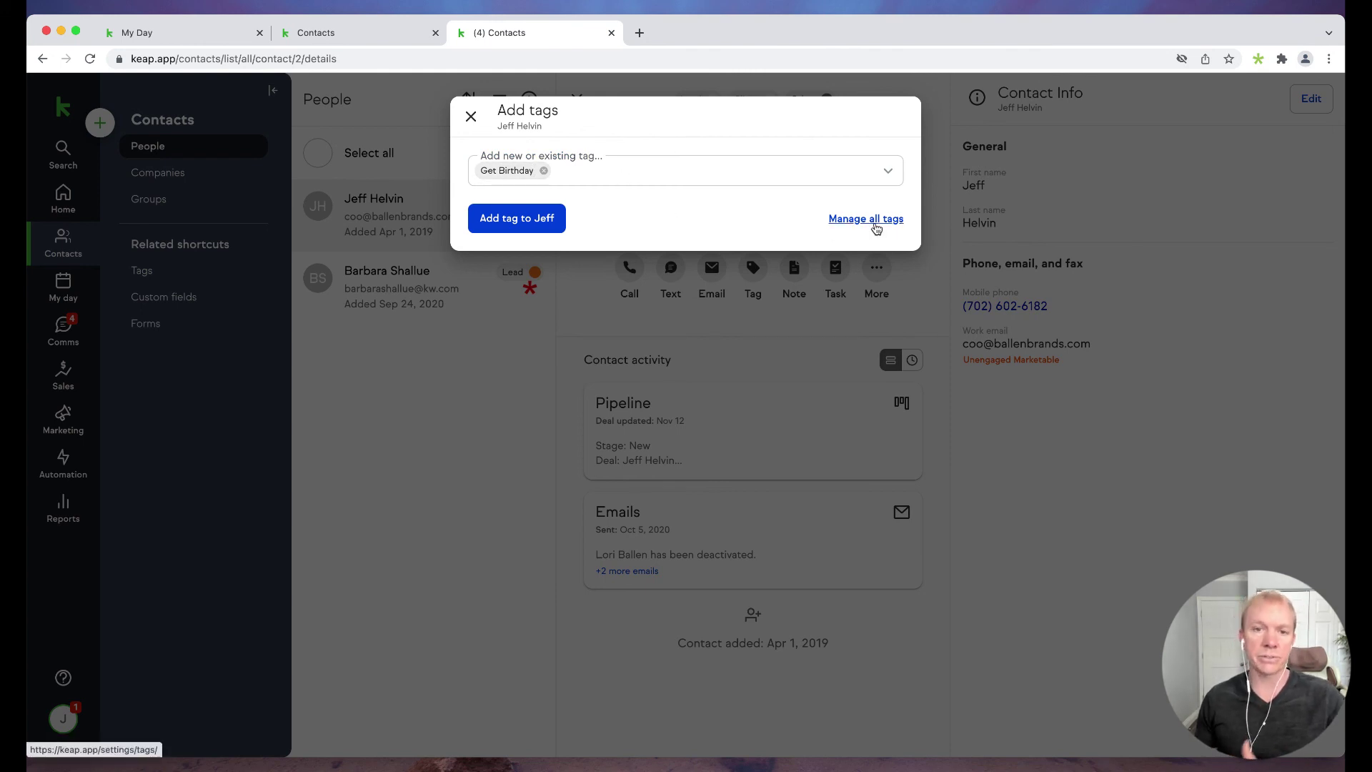
Step: Apply Get Birthday to the contact and view it in the Tags panel of Contact activity
{"action": "left_click", "coordinate": [527, 222]}
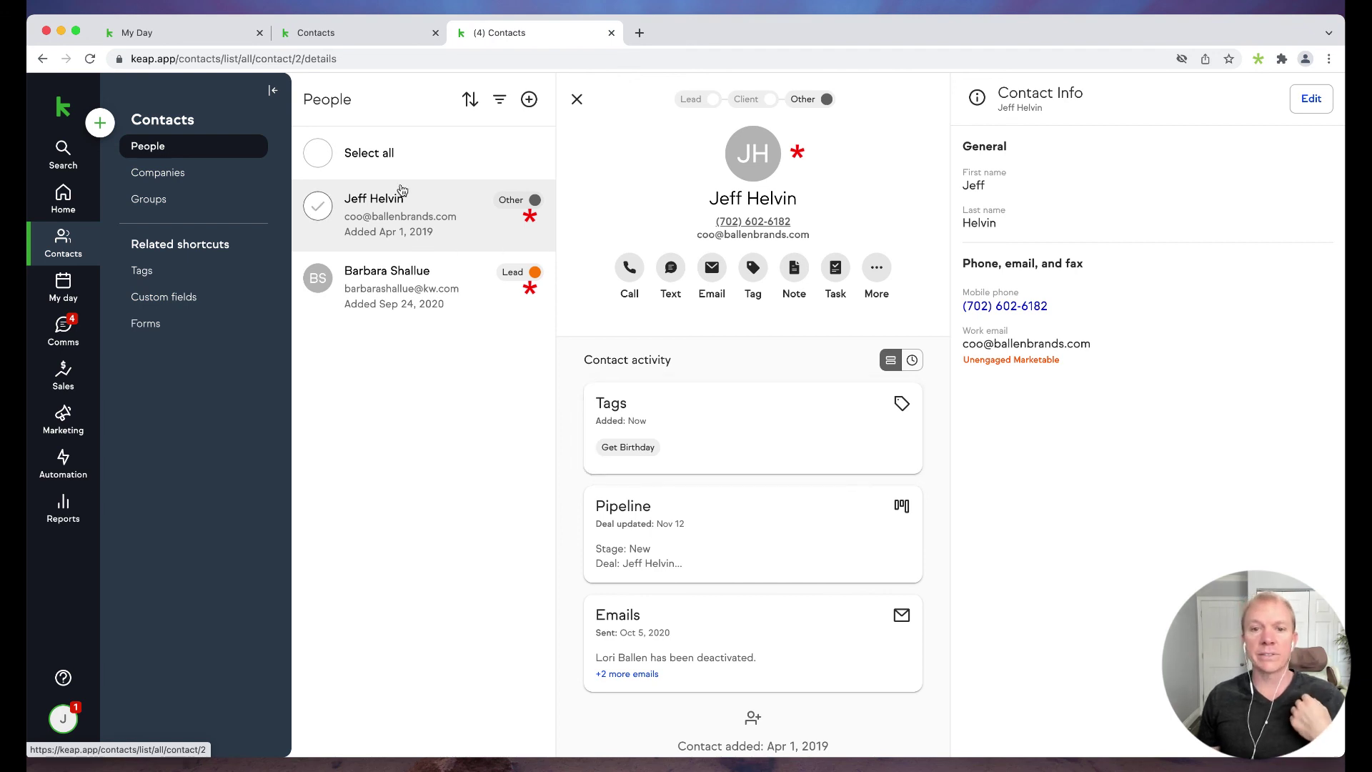
{"action": "left_click", "coordinate": [701, 426]}
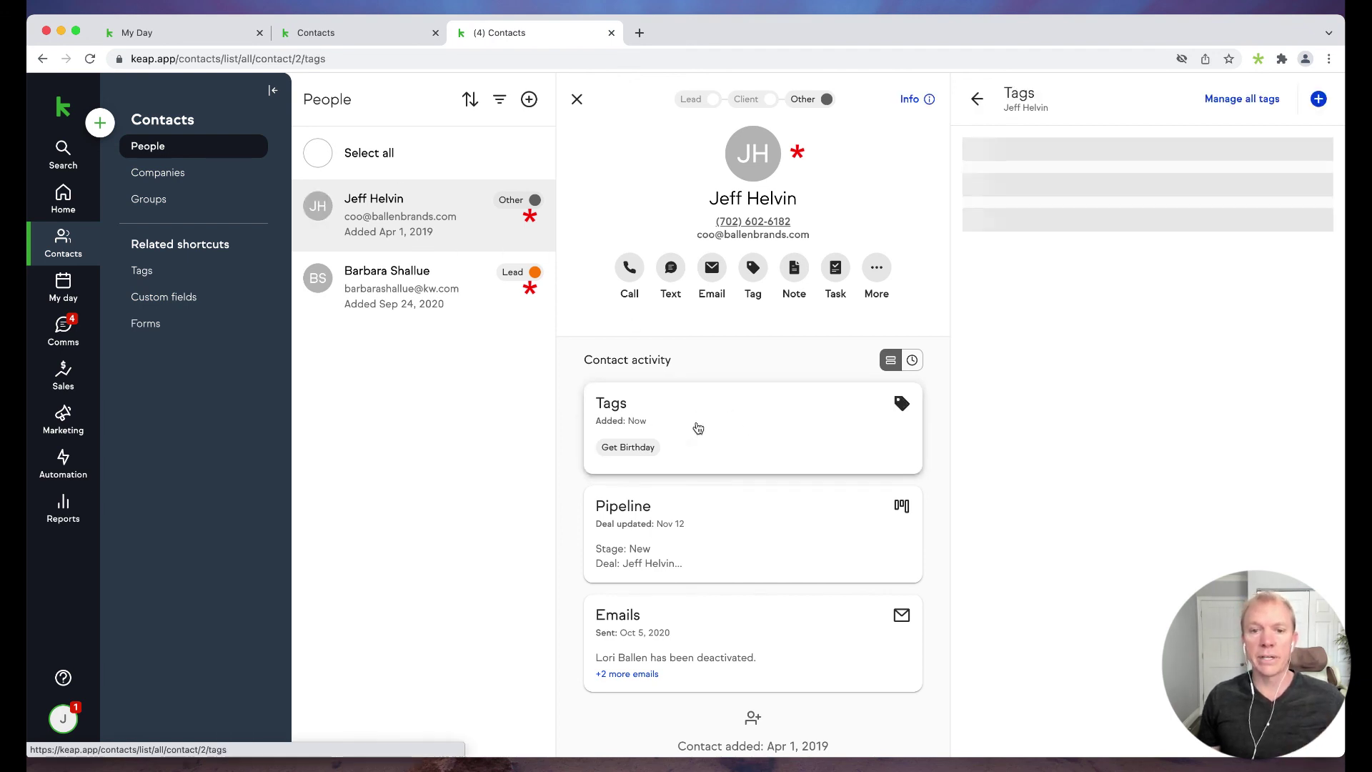